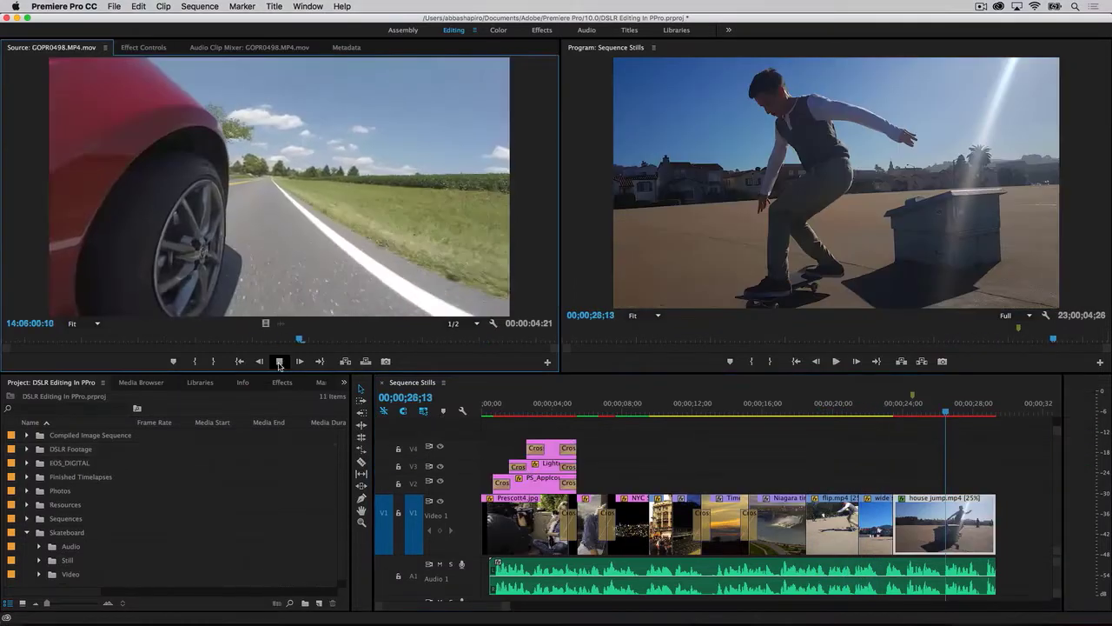
click(624, 452)
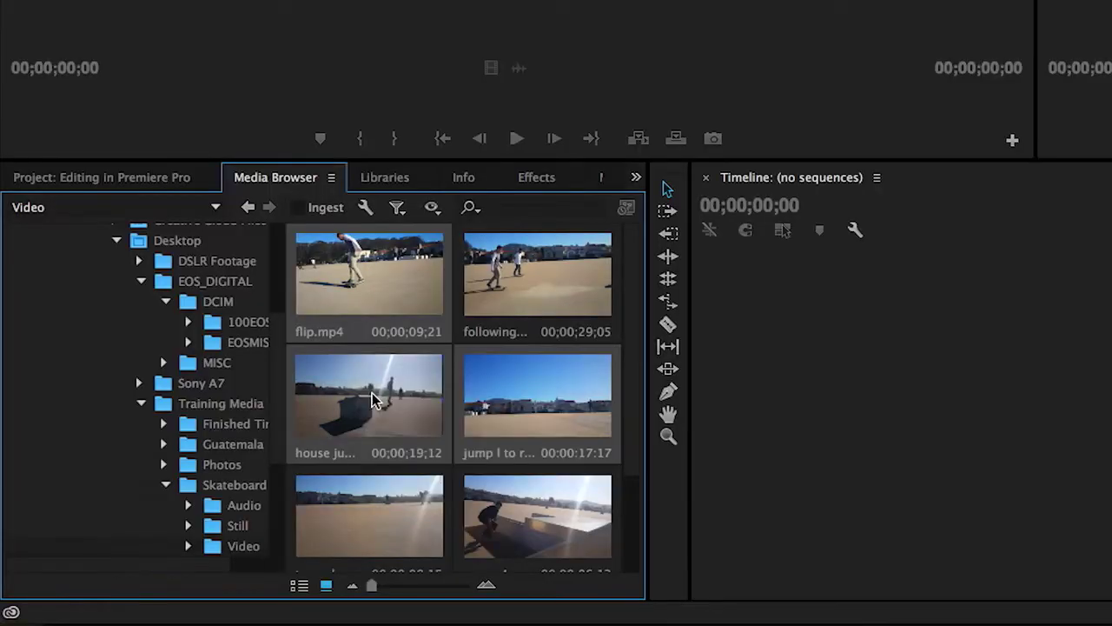
right_click(374, 395)
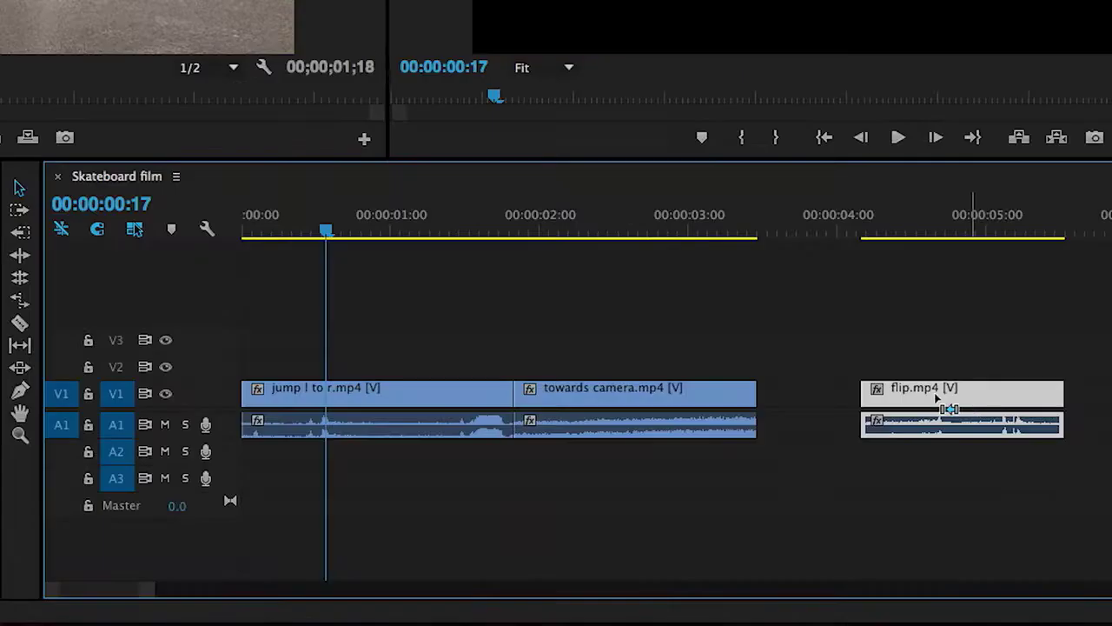
drag(969, 426, 628, 425)
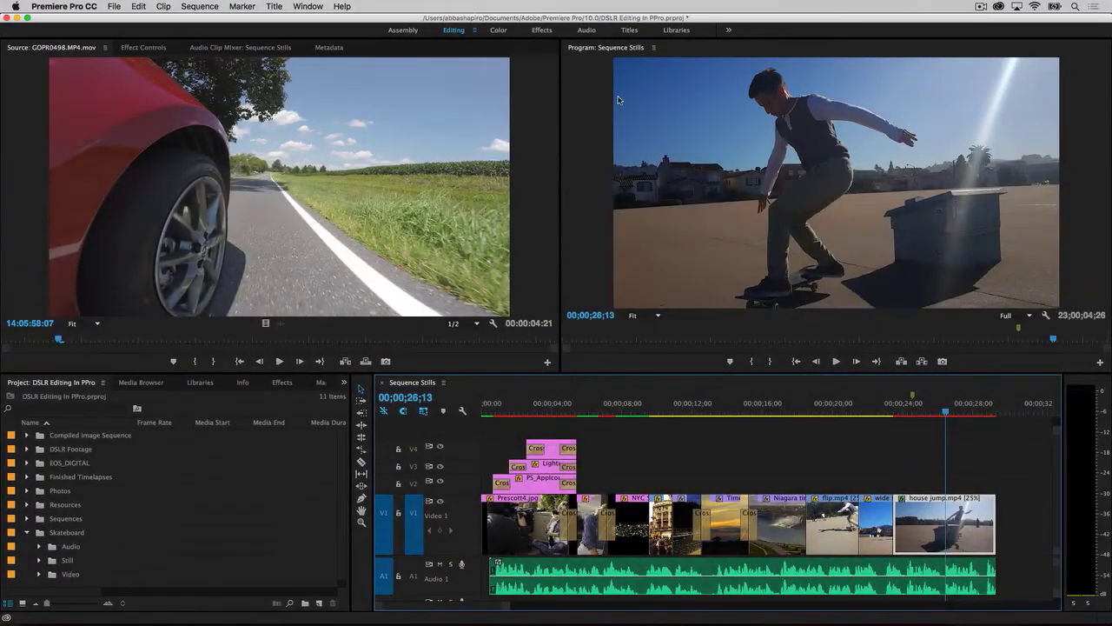
Step: Play the driving clip GOPR0498.MP4.mov in the Source Monitor and stop it at 14:06:01:00
click(267, 408)
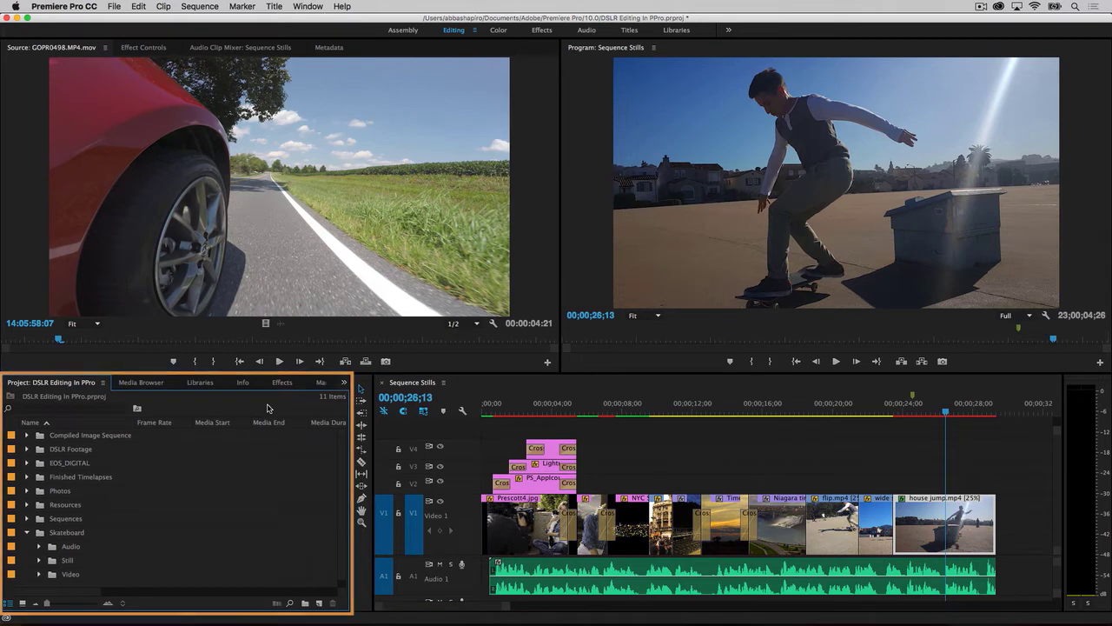
click(318, 265)
click(279, 360)
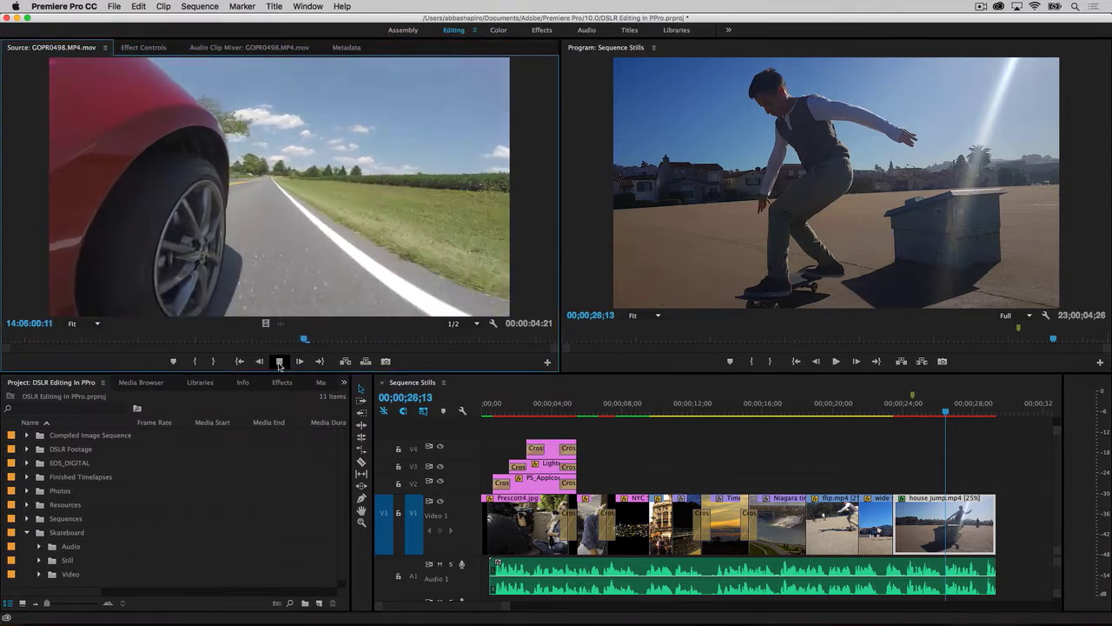
click(278, 361)
Step: Move the playhead of Sequence Stills to 00;00;12;03 and play the sequence from there
click(622, 451)
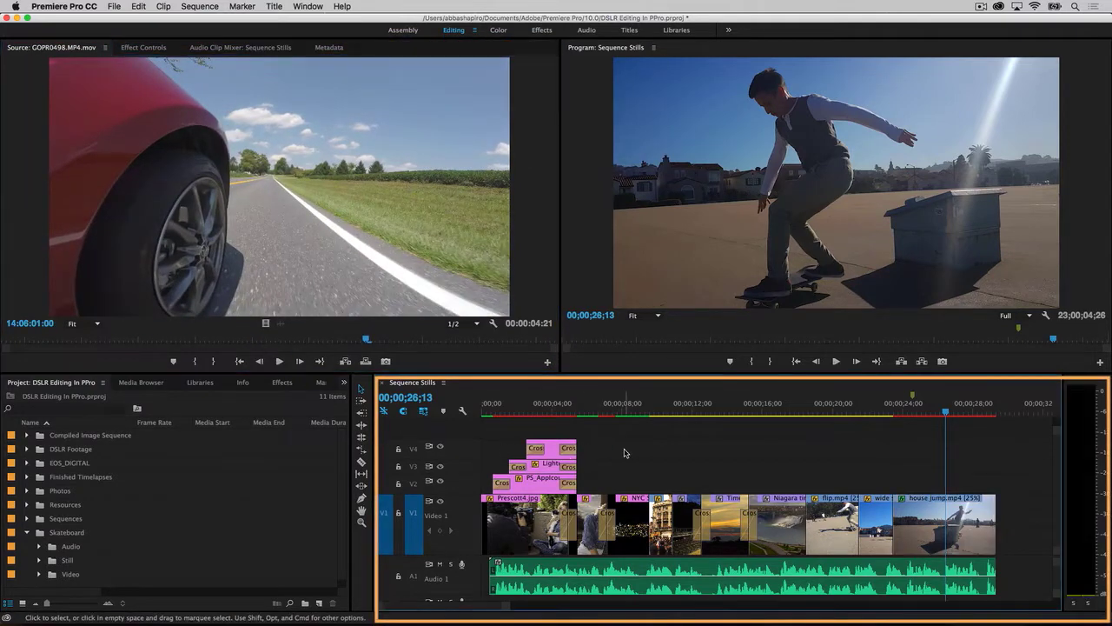
click(637, 406)
drag(637, 406, 694, 406)
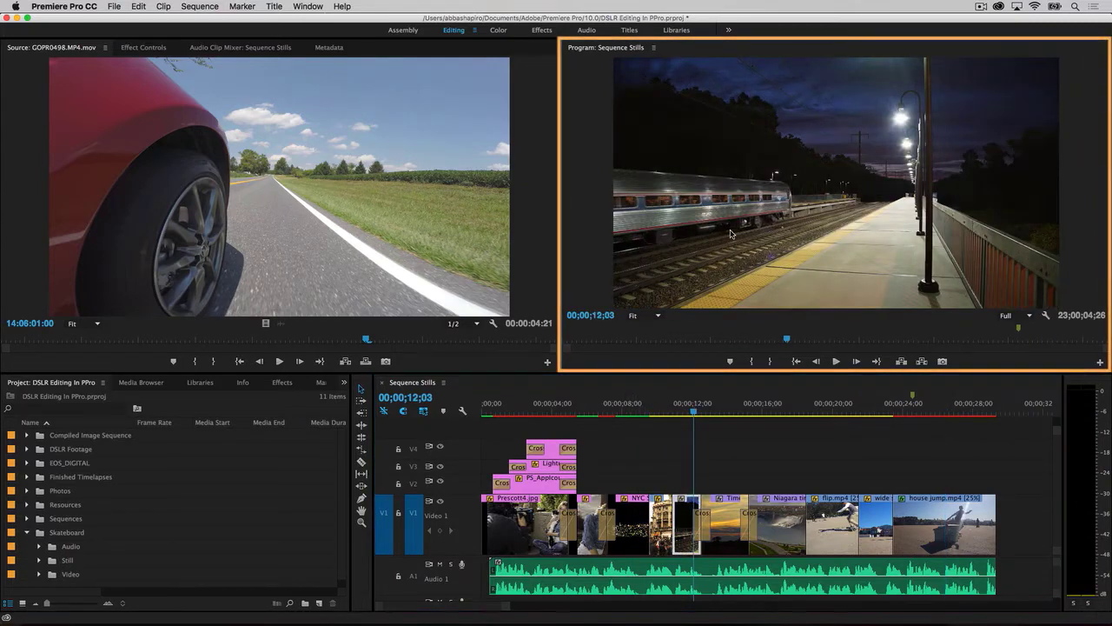
click(836, 362)
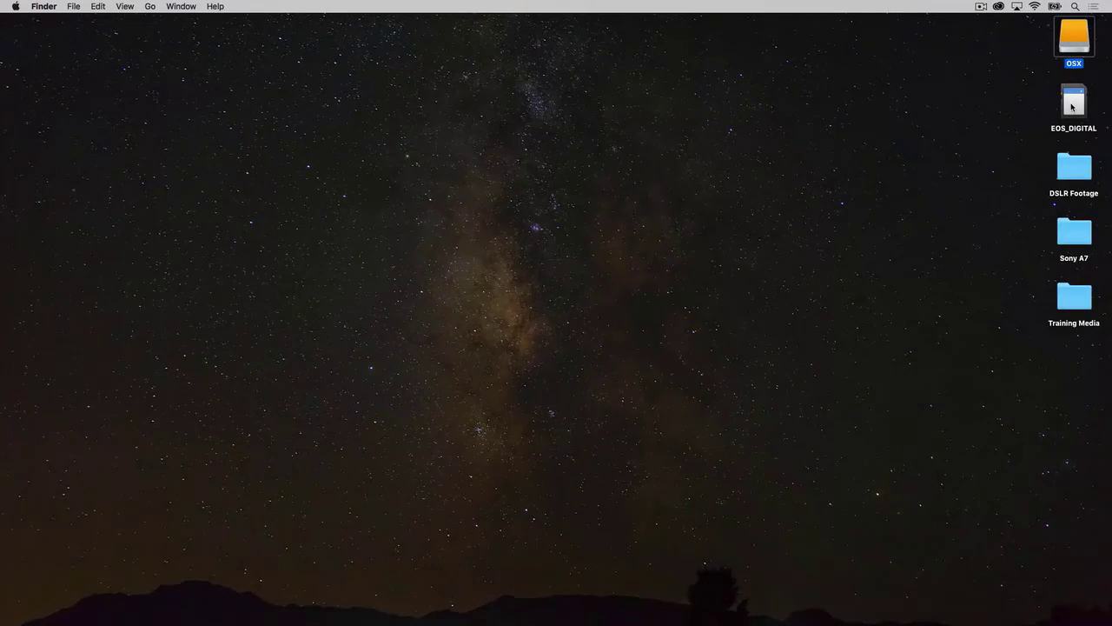
Step: Reveal the source file of MA0A0001.MOV in Finder and eject the EOS_DIGITAL card
drag(1071, 106, 1003, 106)
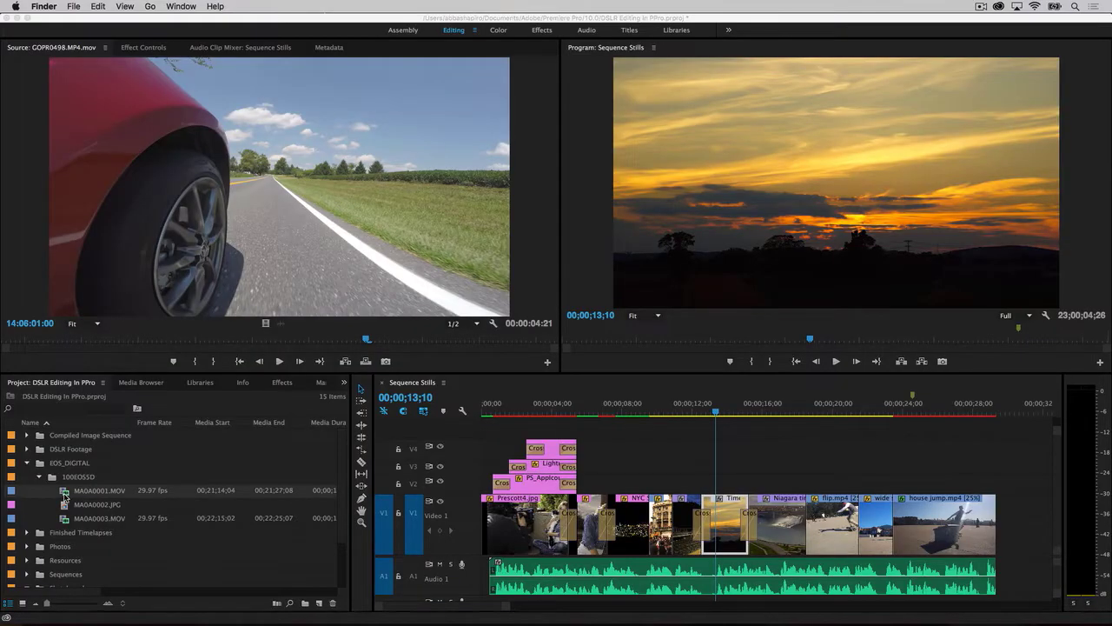
right_click(65, 495)
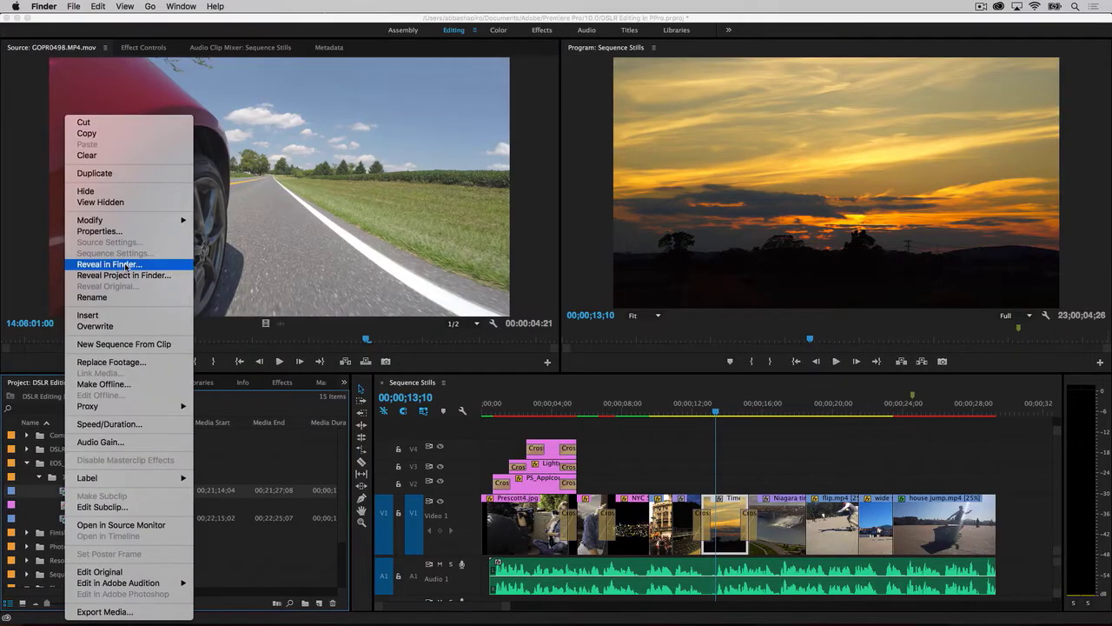
click(127, 265)
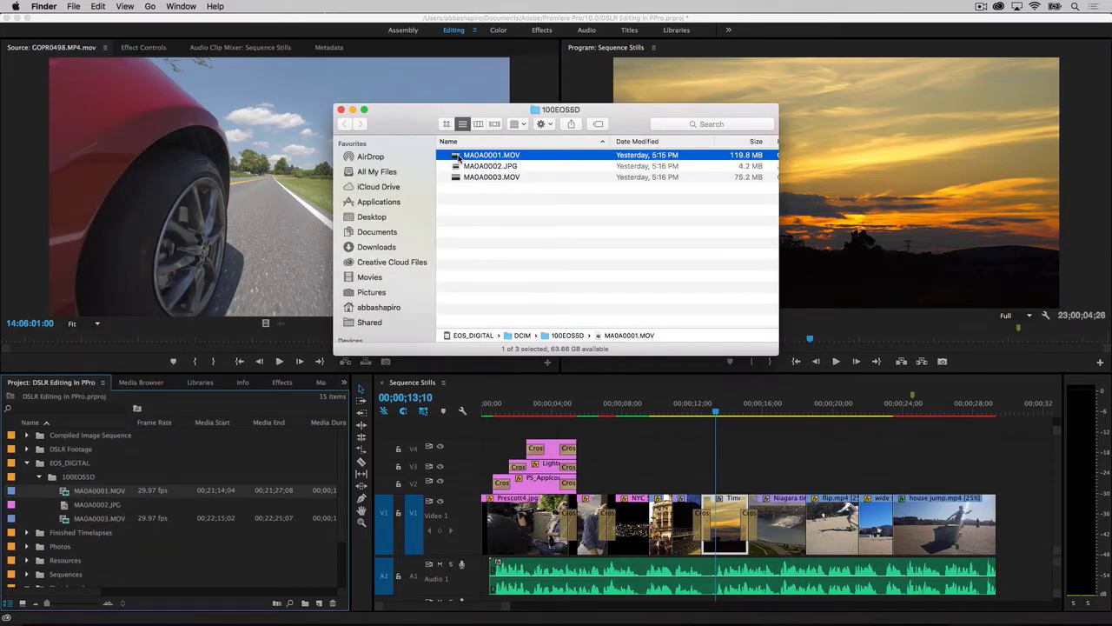
scroll(430, 298, down, 5)
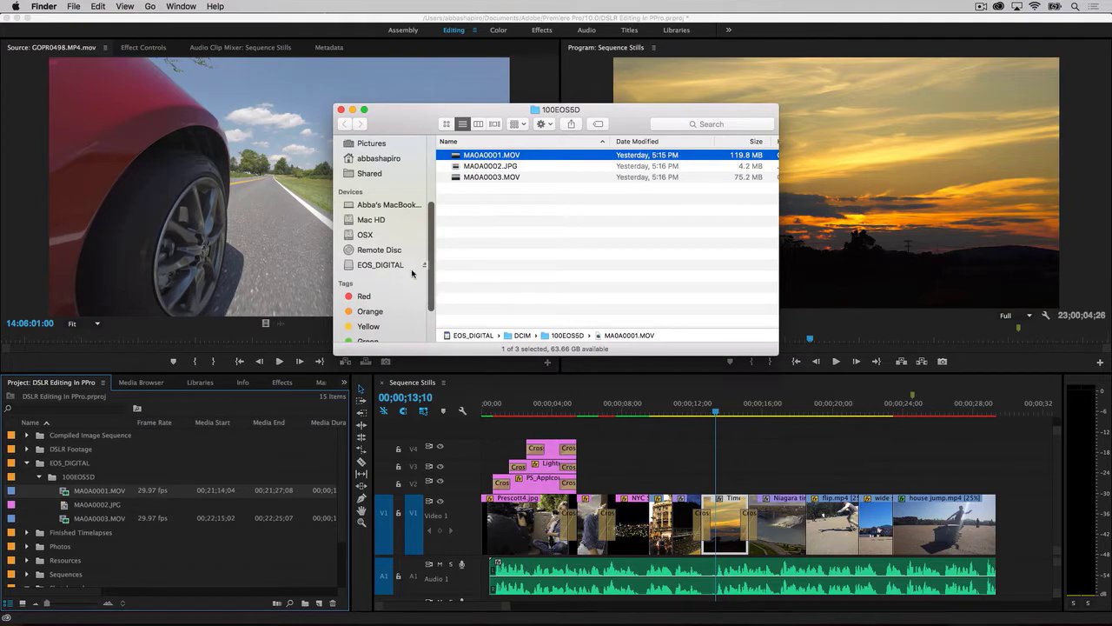
click(424, 265)
click(195, 432)
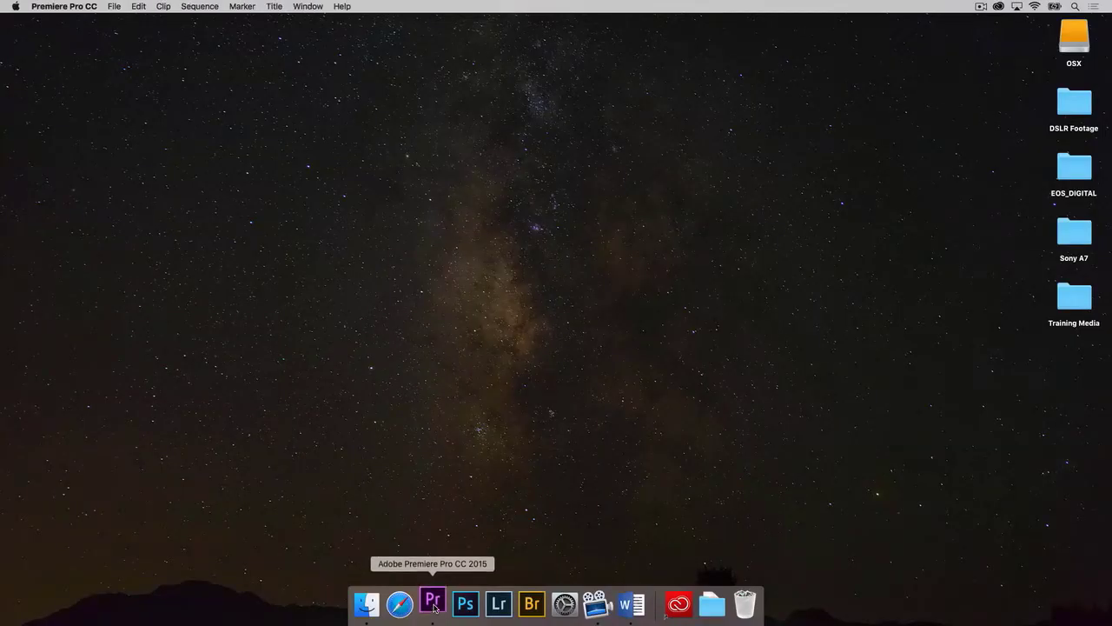
Step: Launch Premiere Pro and create a new project named "Editing in Premiere Pro" with the default settings
click(434, 607)
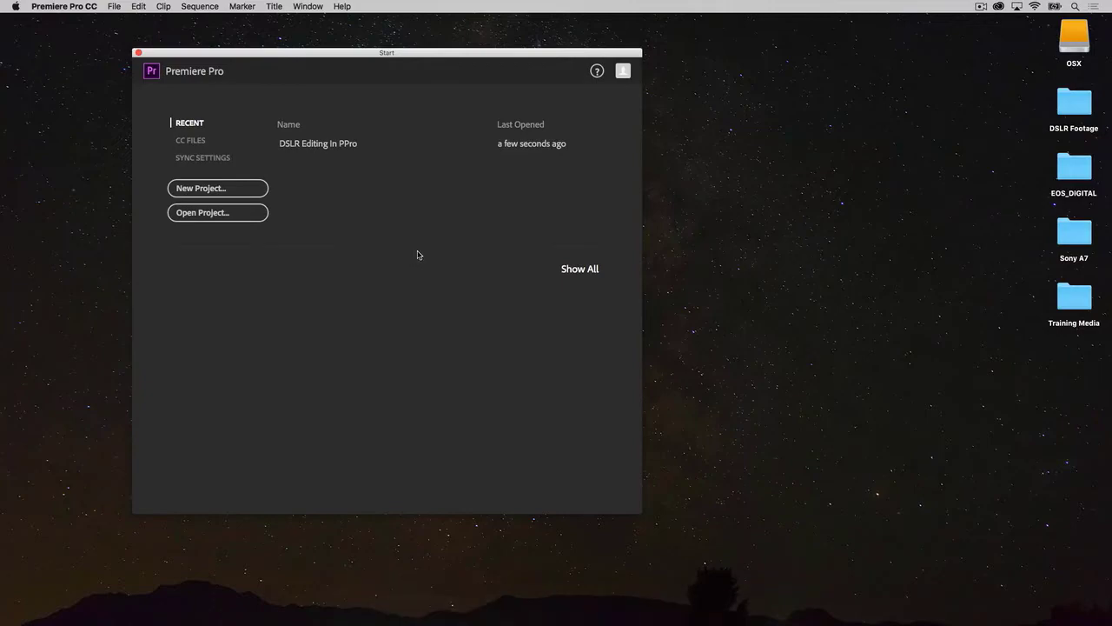
click(228, 193)
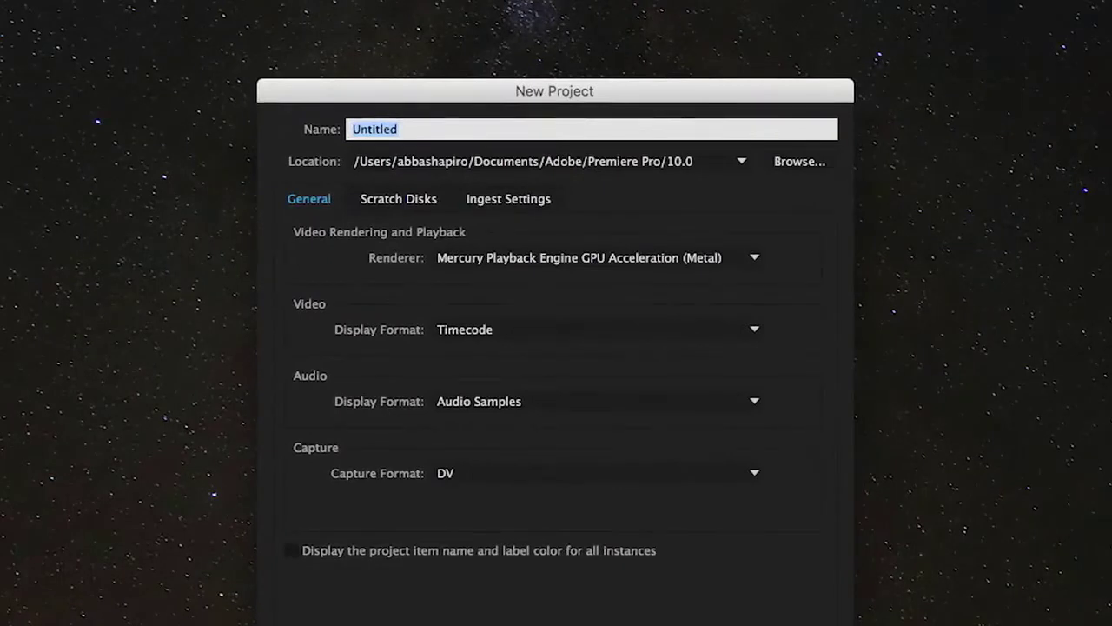
key(BackSpace)
text(Editing in P)
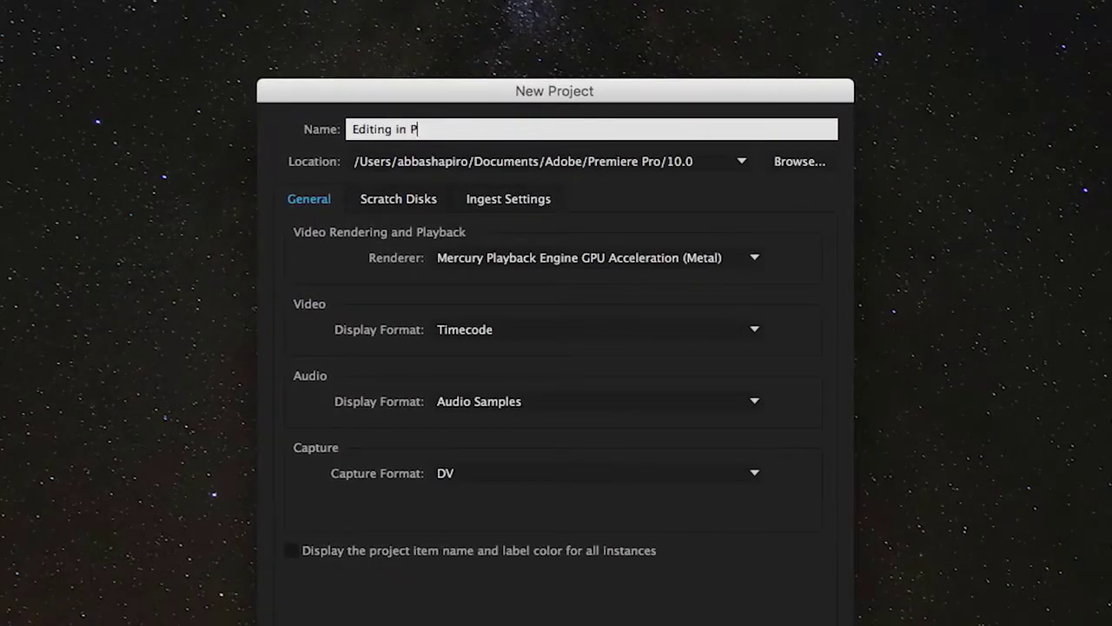
text(remiere Pro)
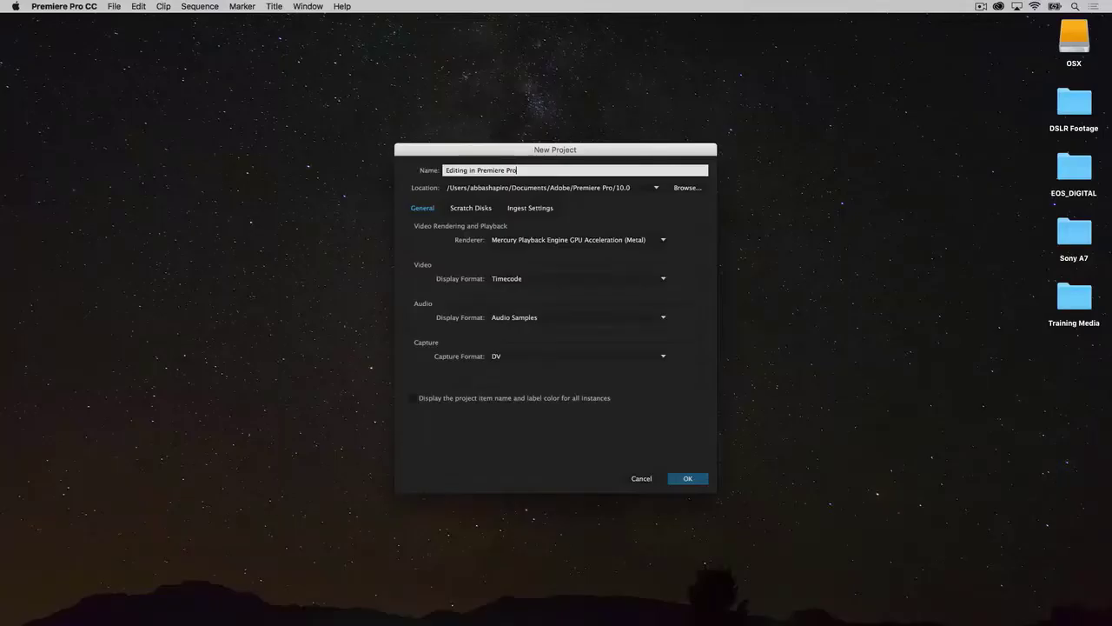
click(697, 476)
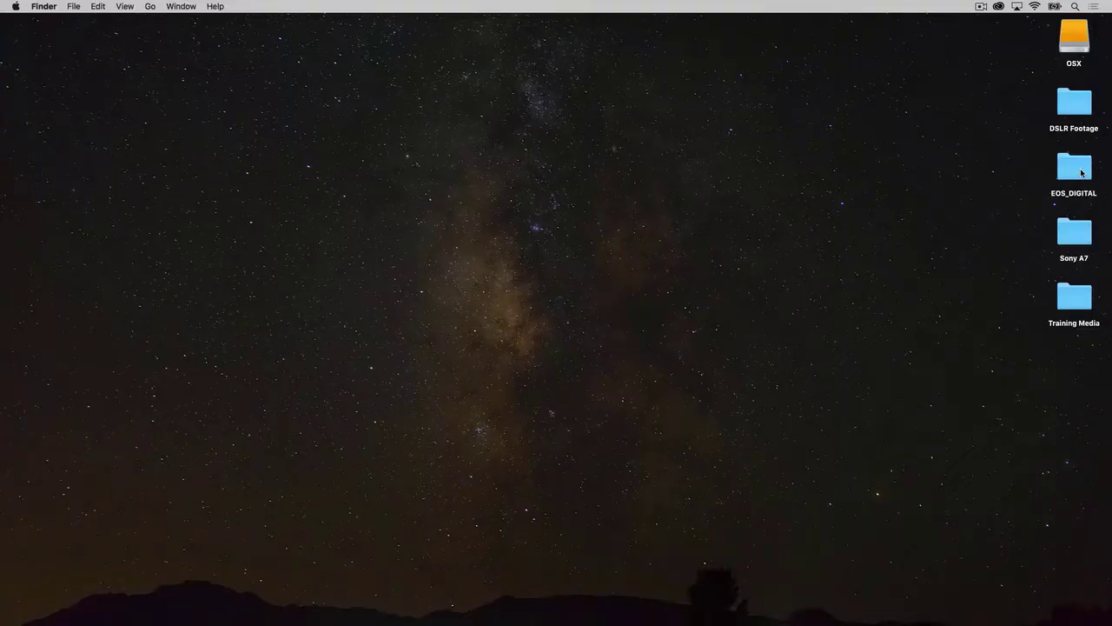
Step: Open the EOS_DIGITAL desktop folder in Finder and expand DCIM and 100EOS5D to examine the card's file structure
double_click(1074, 171)
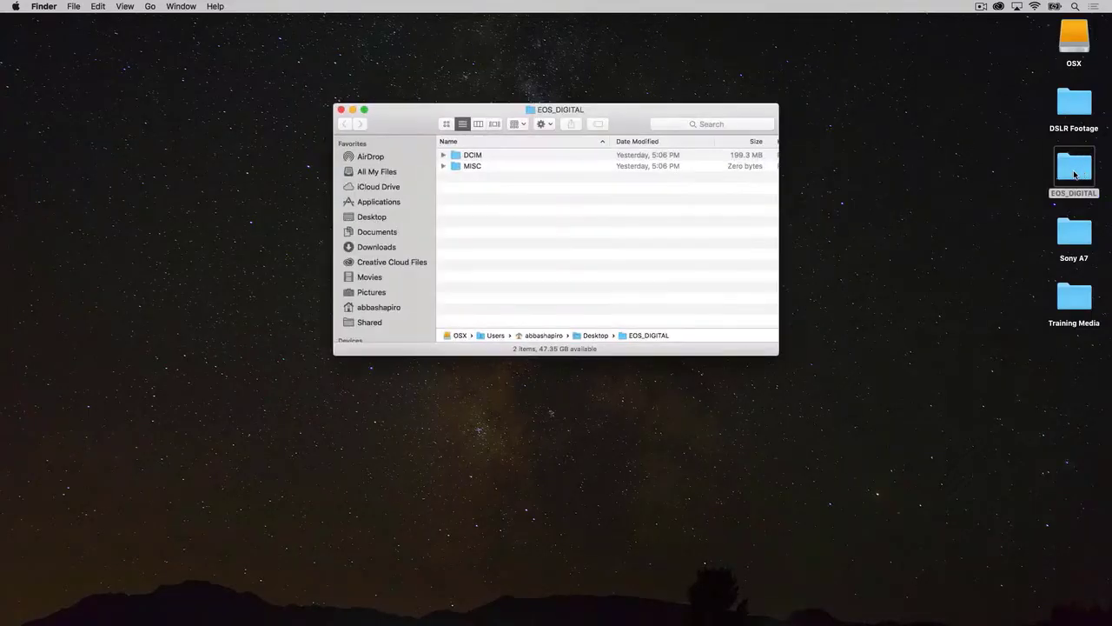
click(443, 155)
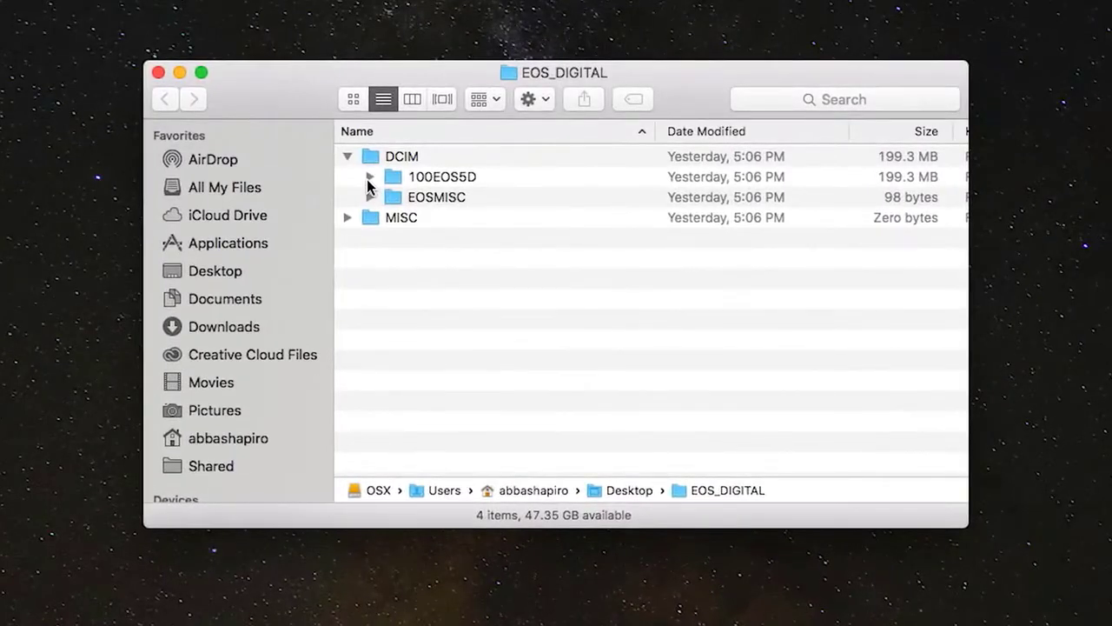
click(369, 177)
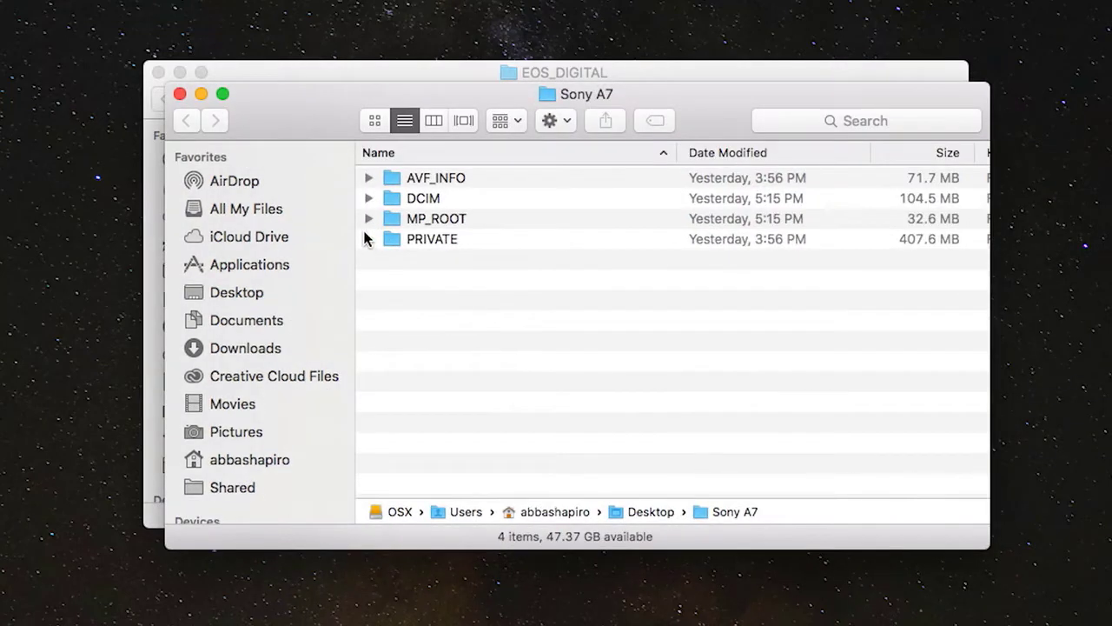
Step: Expand PRIVATE, MP_ROOT, DCIM, M4ROOT and CLIP in the Sony A7 folder to examine its nested structure
click(368, 239)
click(368, 218)
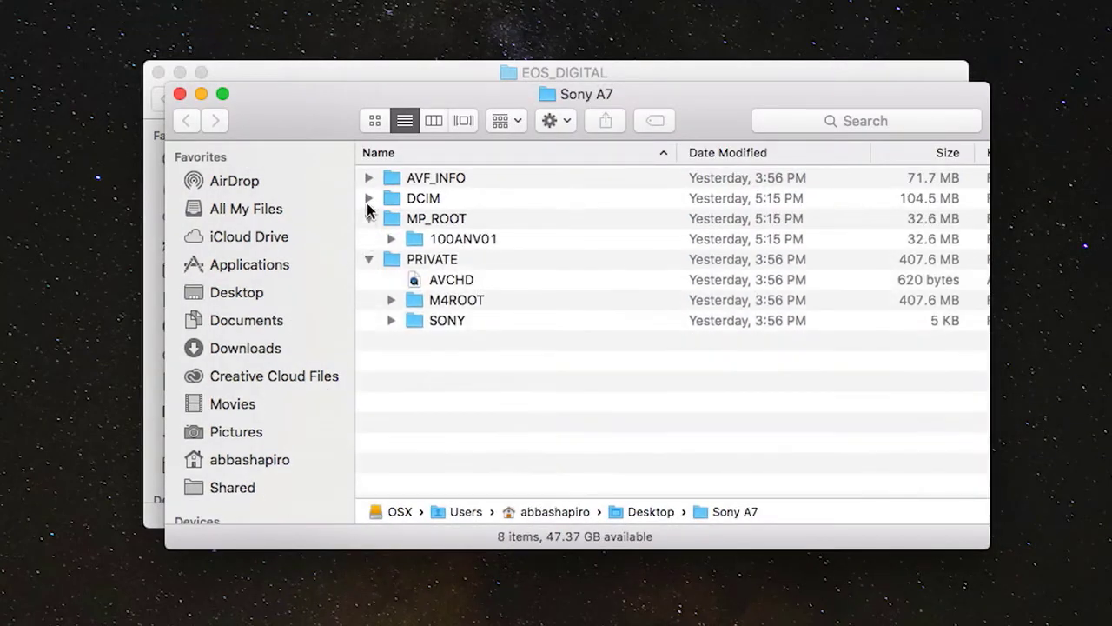
click(368, 198)
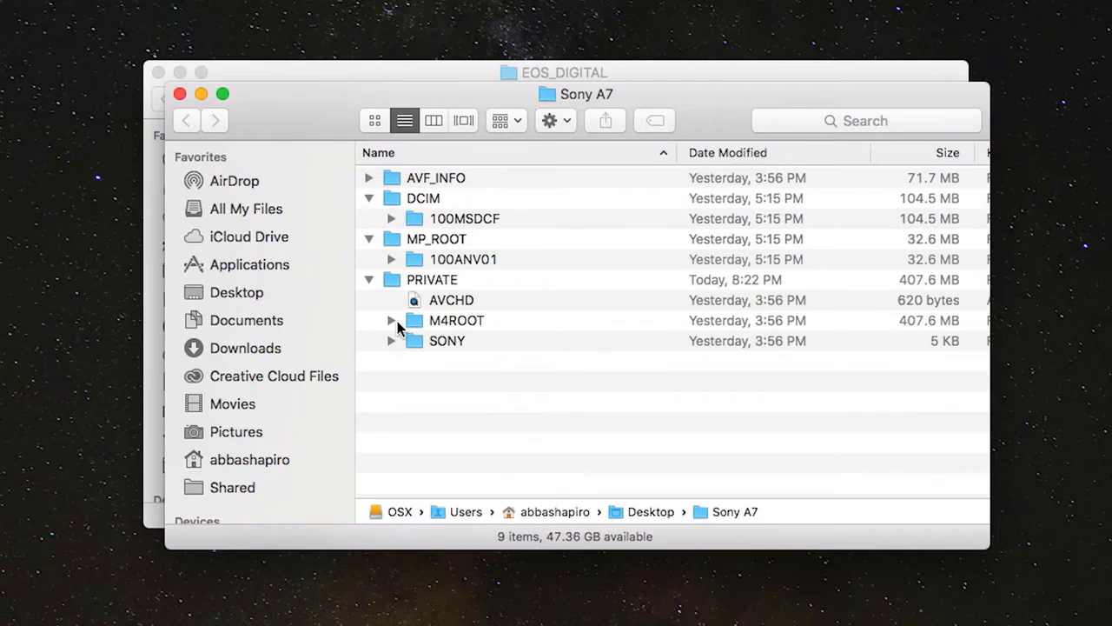
click(392, 320)
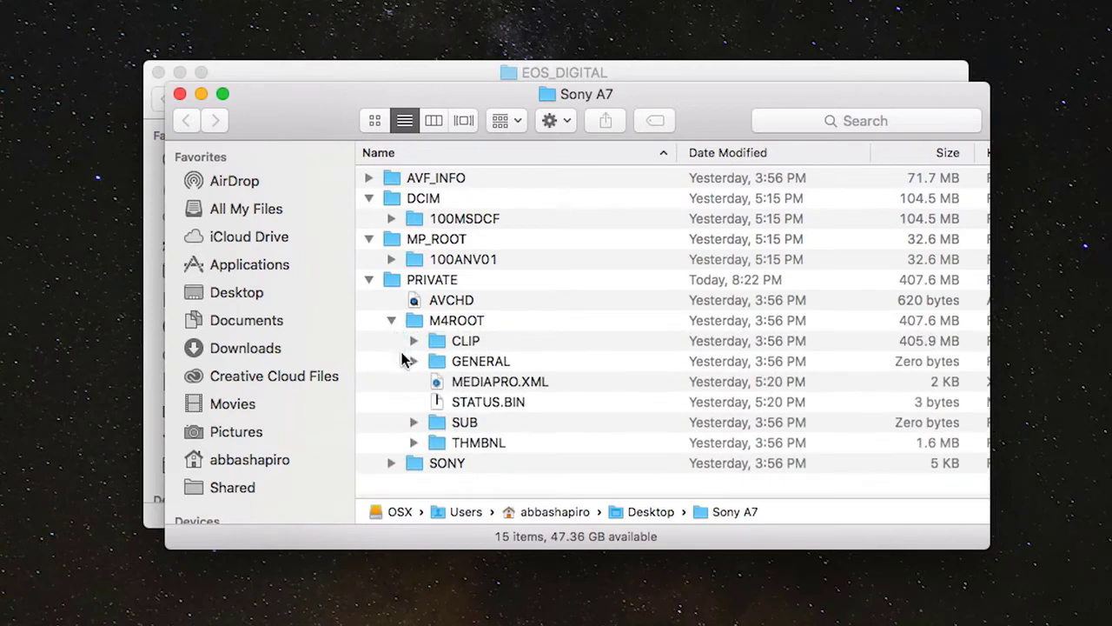
click(413, 340)
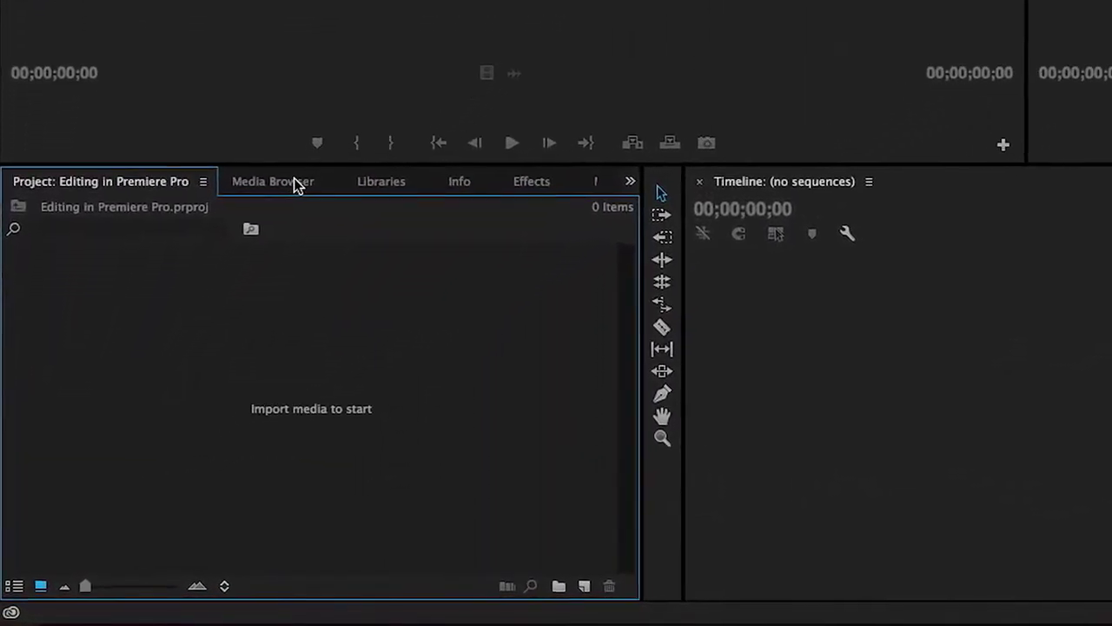
Step: Browse from the home directory in Premiere Pro's Media Browser to Desktop > EOS_DIGITAL > DCIM > 100EOS5D
click(294, 183)
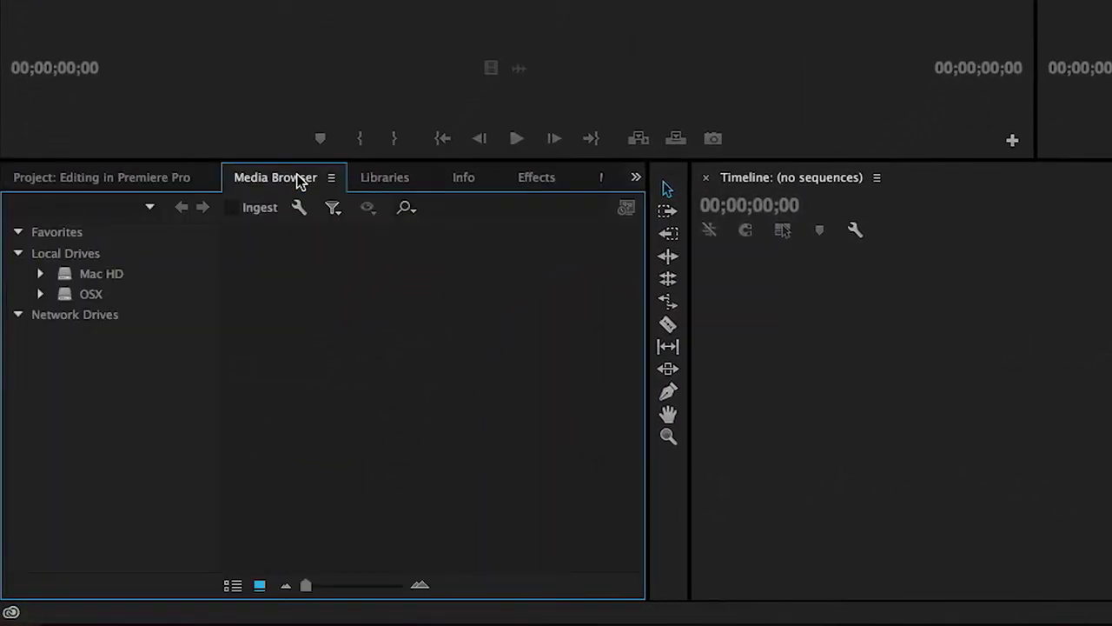
click(149, 207)
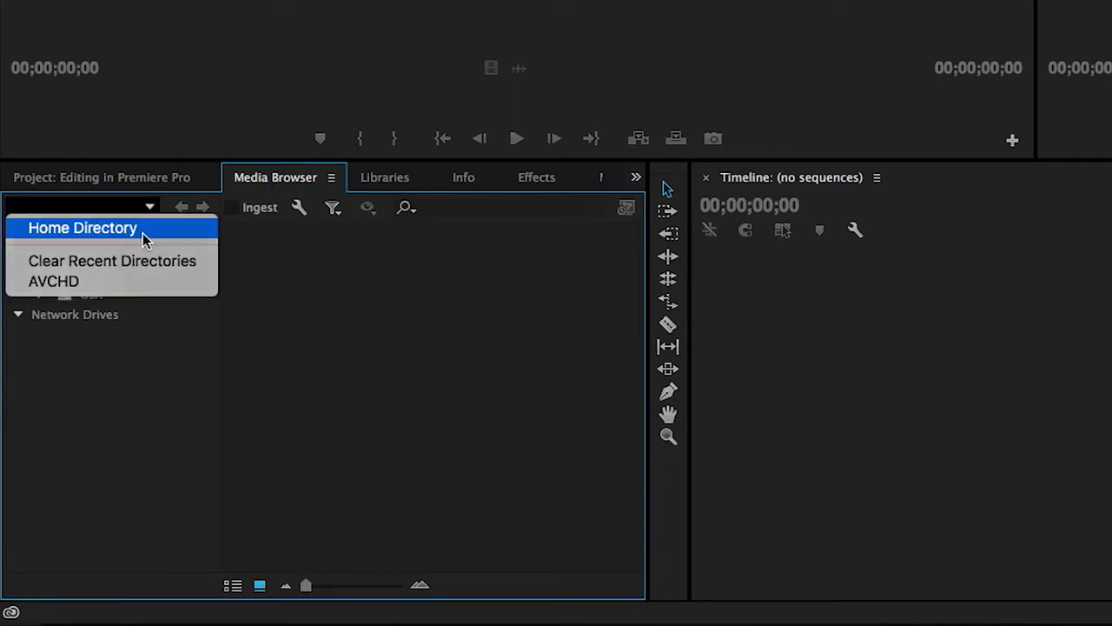
click(142, 232)
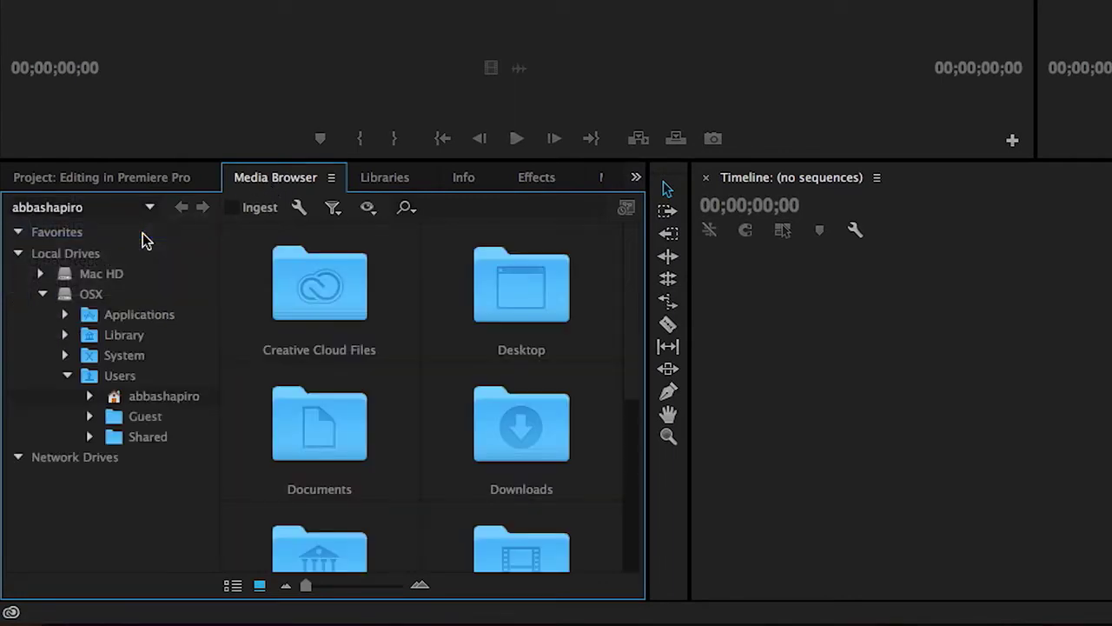
double_click(526, 304)
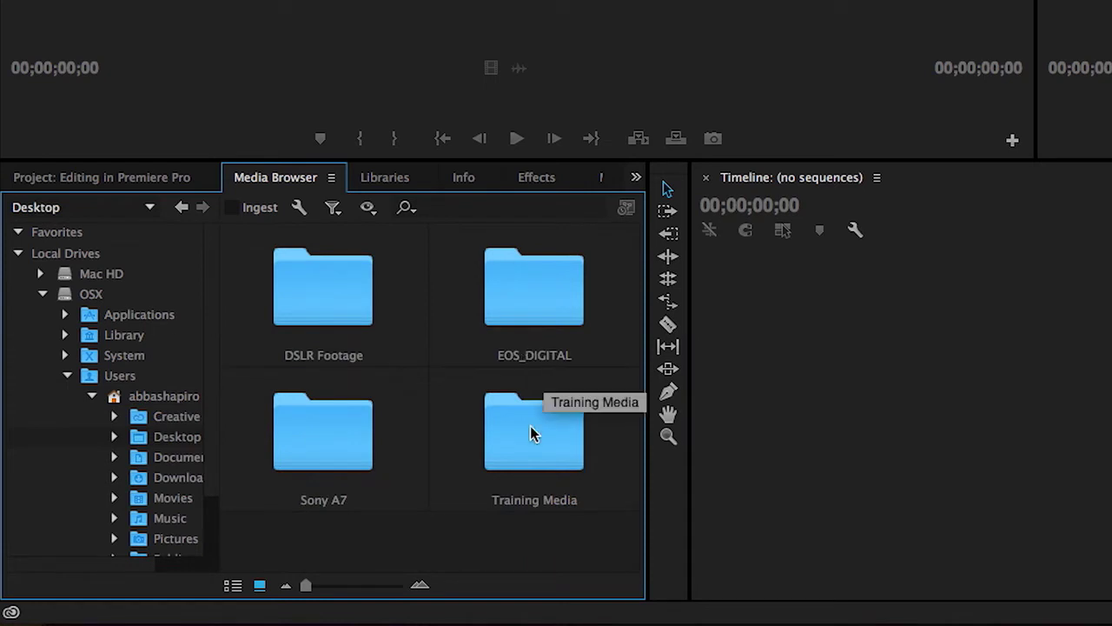
double_click(530, 314)
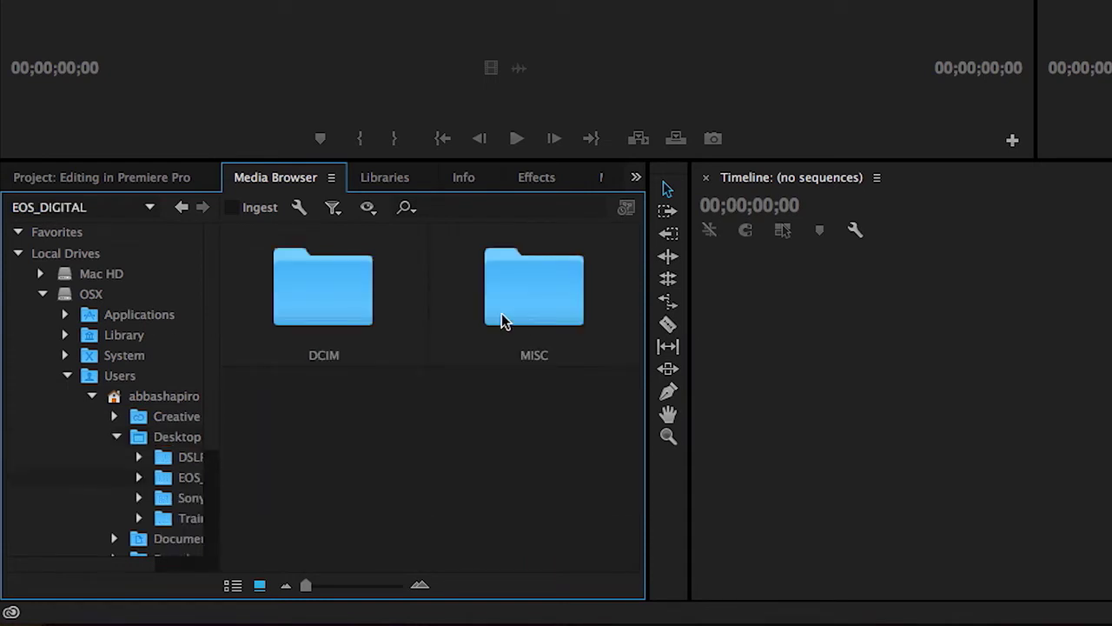
double_click(330, 297)
double_click(331, 297)
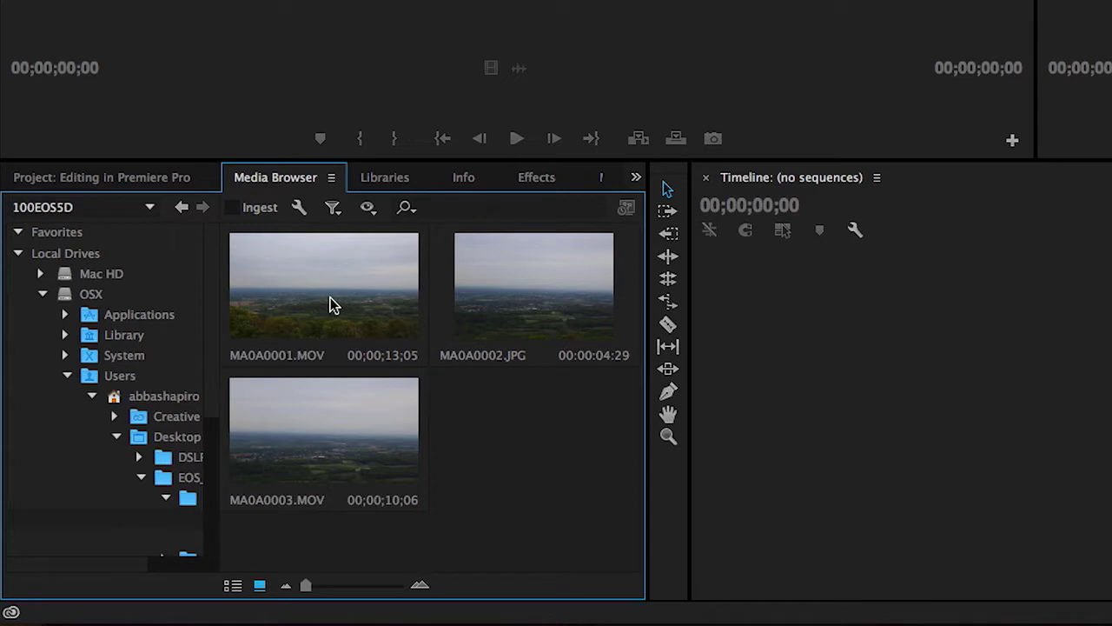
Step: Compare the list and thumbnail views of the 100EOS5D clips, and widen the folder tree to make folder names readable
click(236, 587)
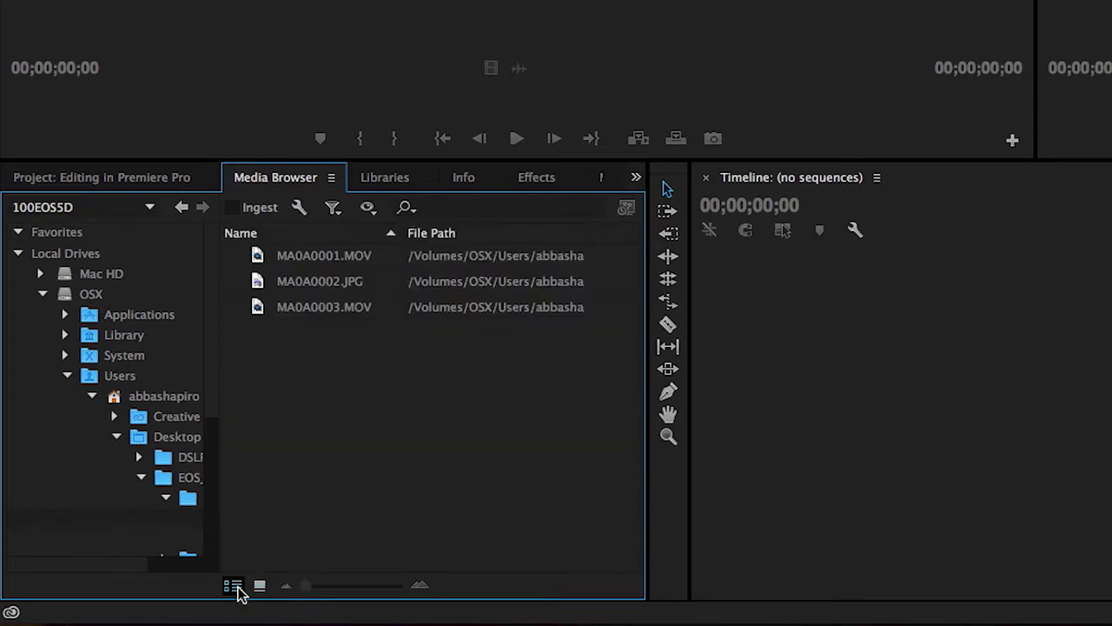
click(260, 586)
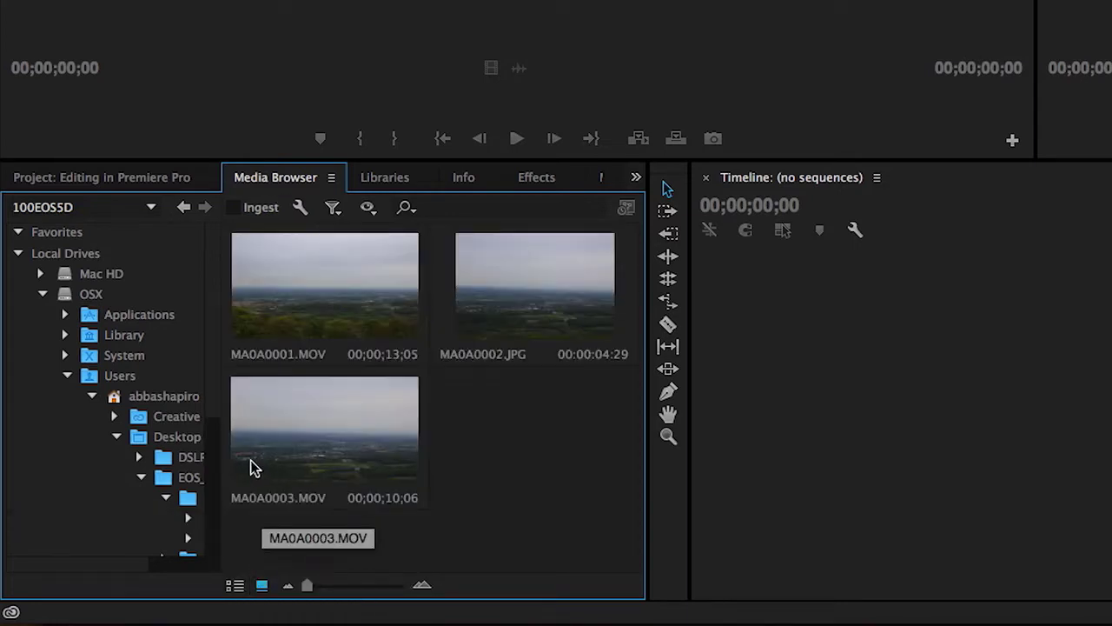
scroll(214, 461, down, 4)
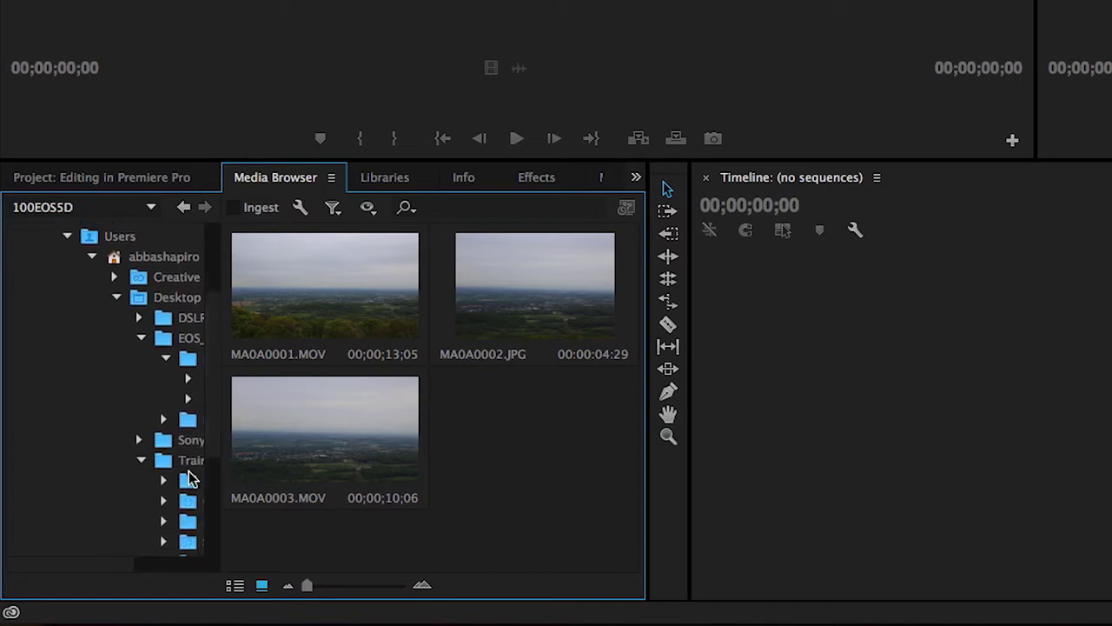
drag(222, 482, 280, 489)
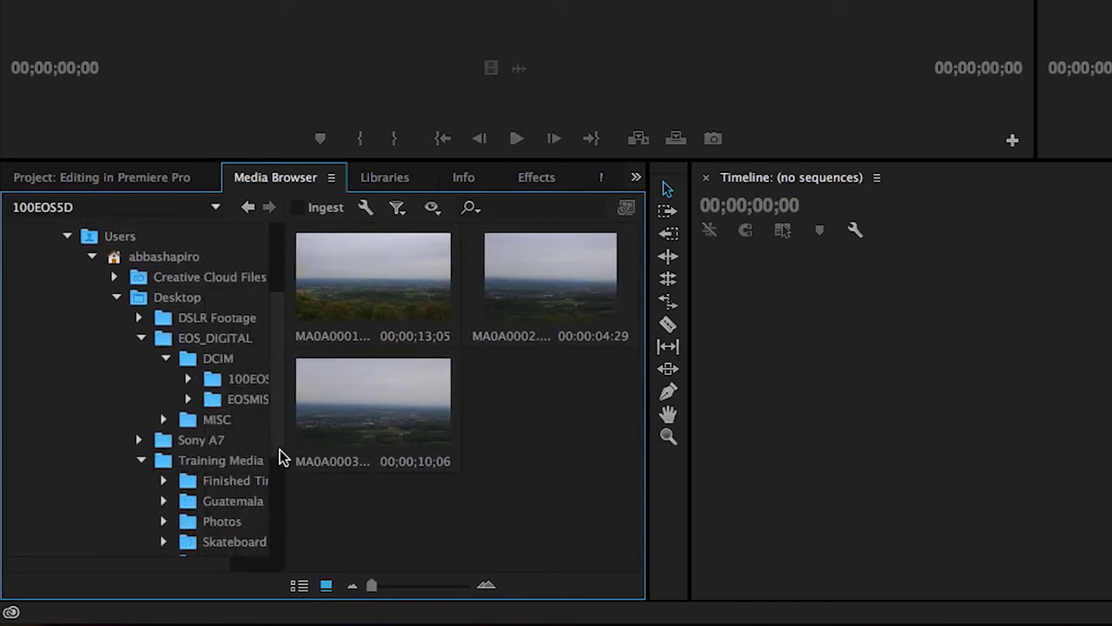
Step: Open the Video folder inside Training Media > Skateboard and preview the jump l to r.mp4 clip
click(231, 543)
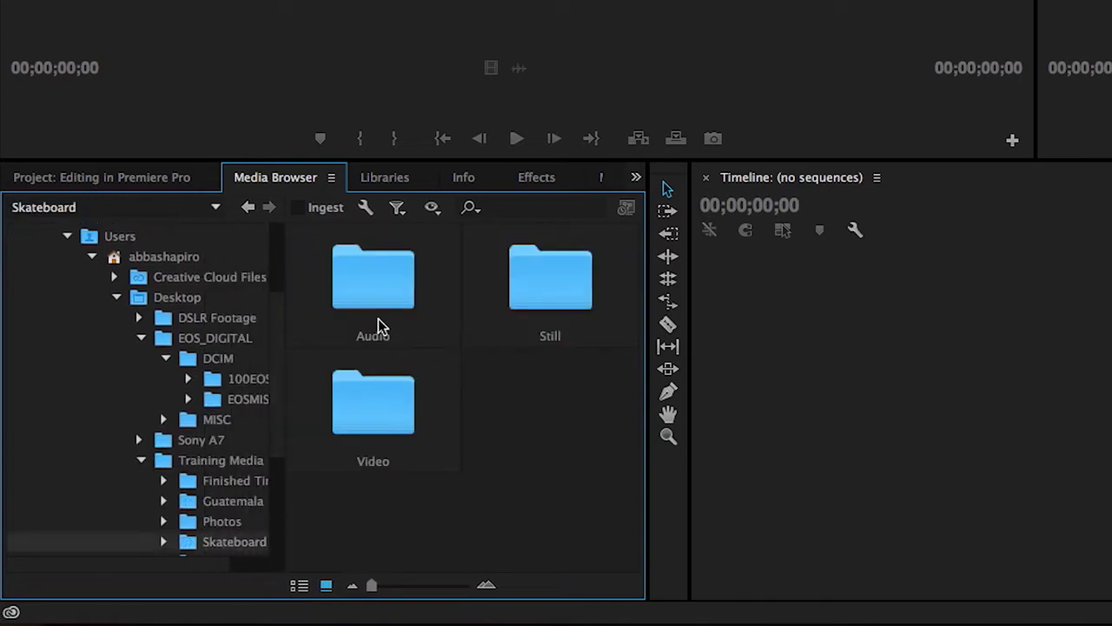
double_click(371, 414)
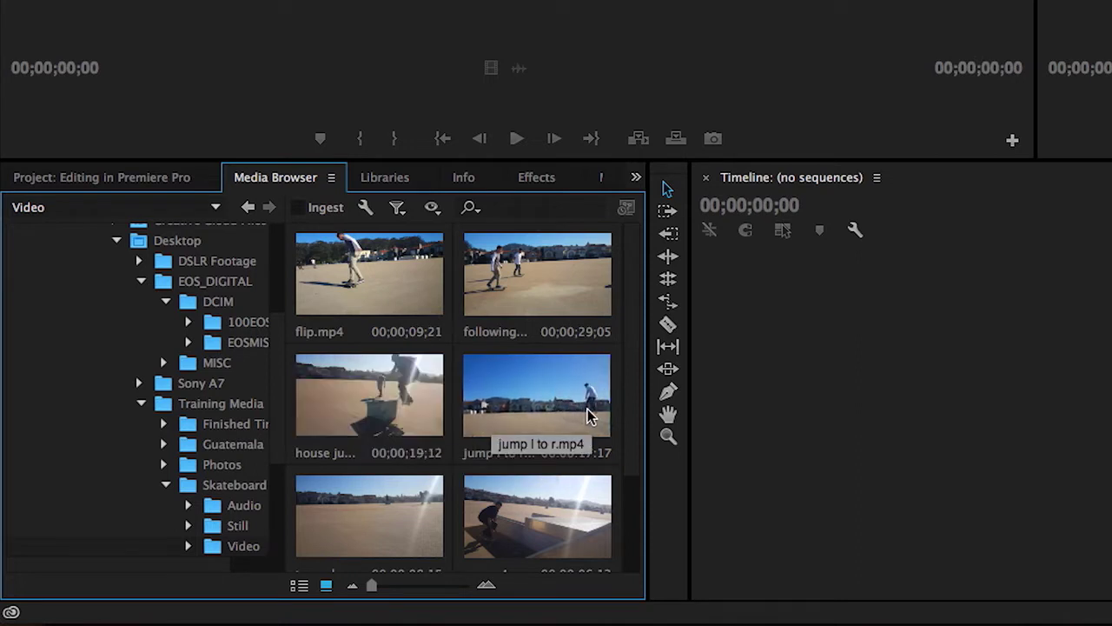
click(551, 414)
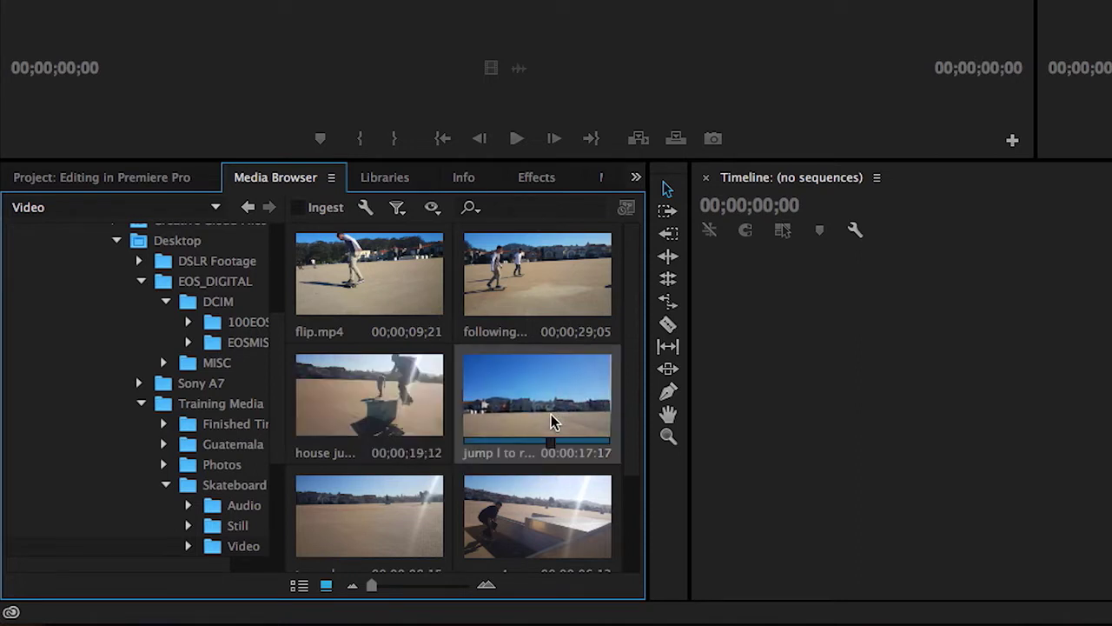
Step: Import the selected skateboard clips, including flip.mp4 and house jump.mp4, into the project
right_click(371, 393)
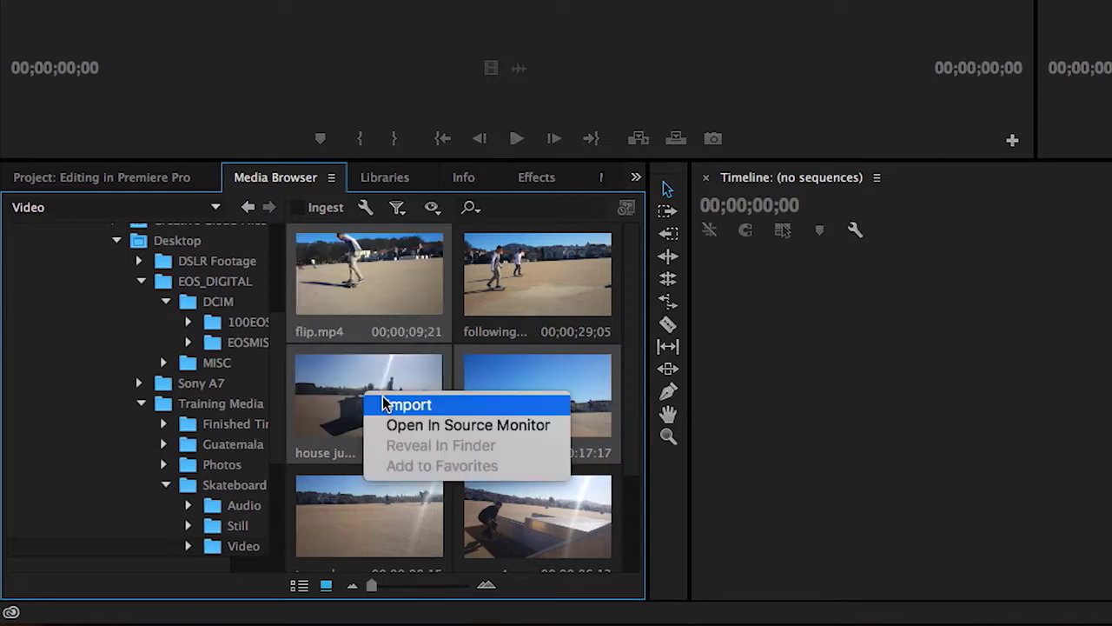
click(399, 405)
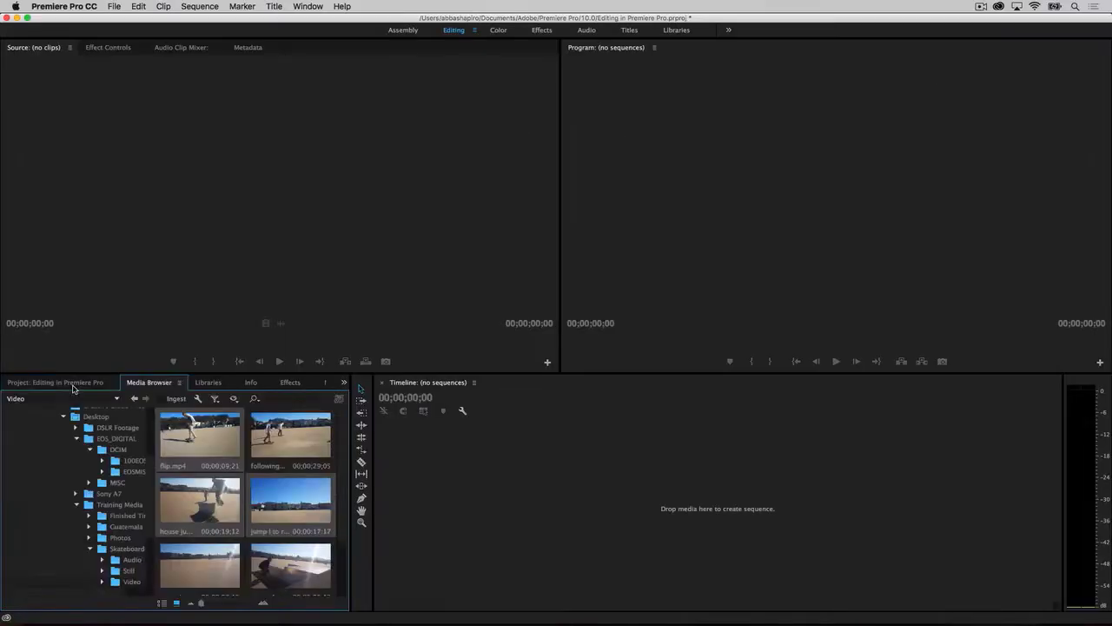
click(135, 186)
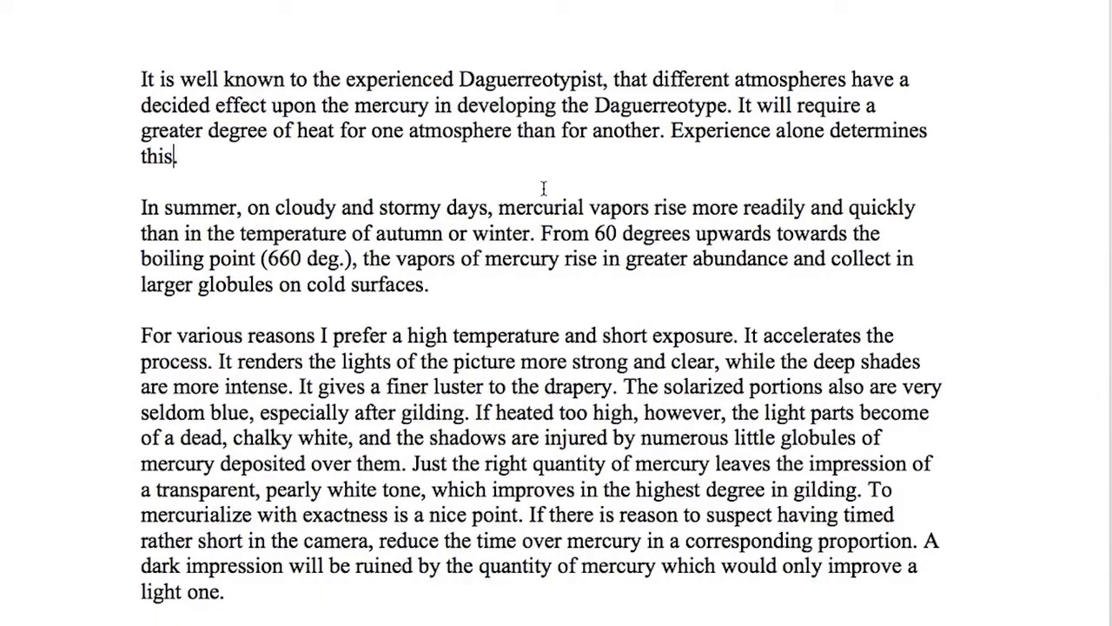
Step: In the text document, end the first paragraph with "little difference." and delete ", on cloudy and stormy days," from the second
text(little difference.)
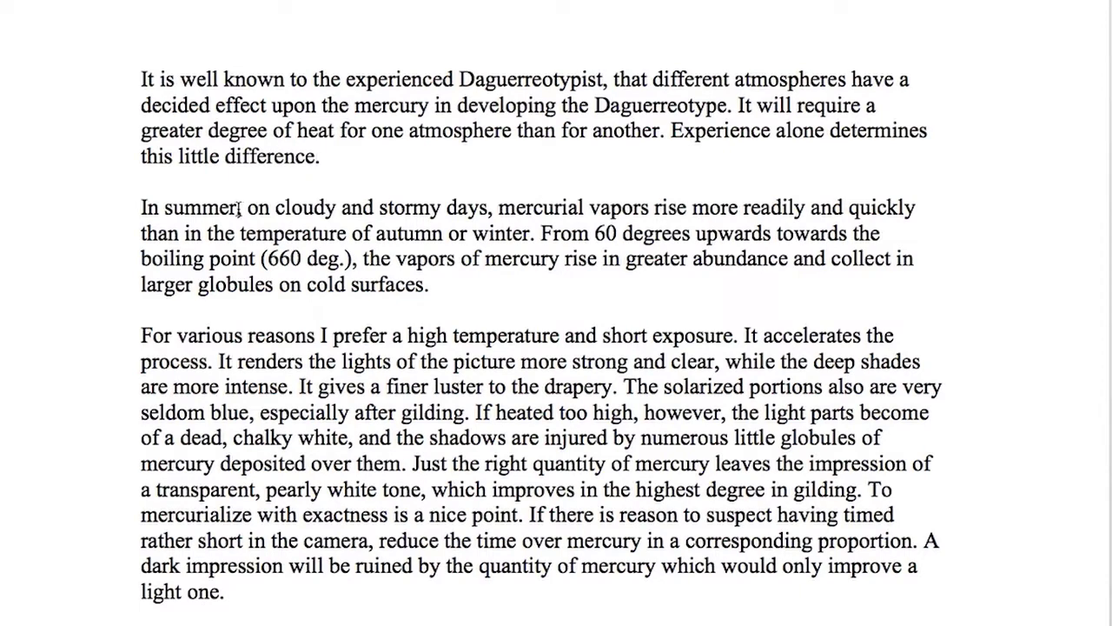
drag(238, 209, 501, 209)
key(BackSpace)
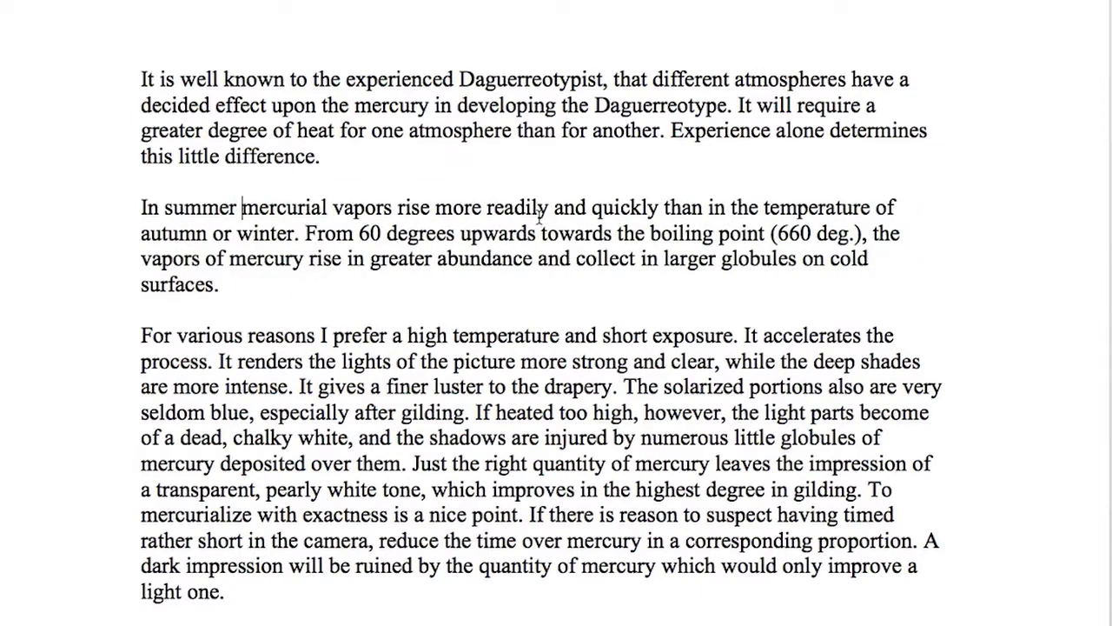
Step: Move the sentence "It gives a finer luster to the drapery." from the third paragraph to the end of the first
drag(299, 386, 617, 385)
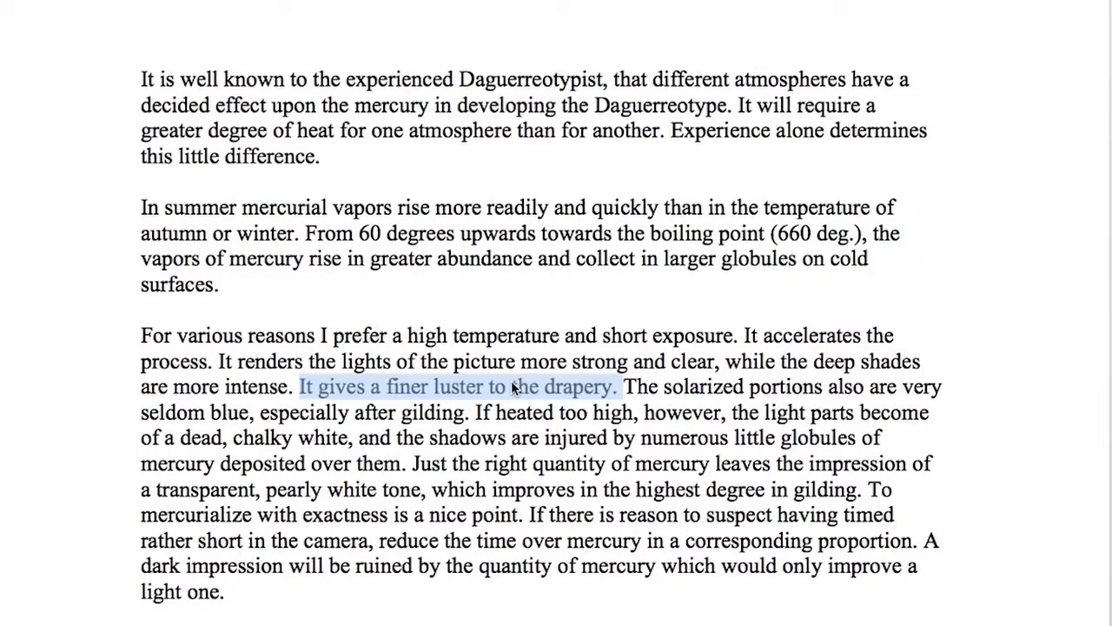
drag(511, 386, 509, 160)
click(690, 158)
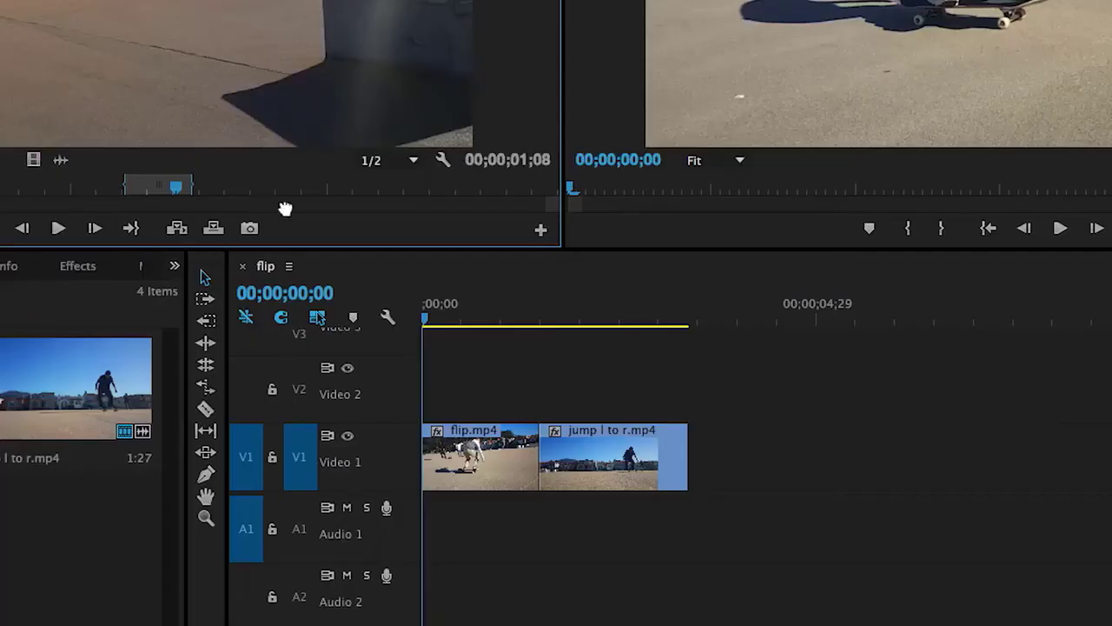
Step: In Premiere Pro's flip sequence, add house jump.mp4 to the end of Video 1 and tighten the clips so no gaps remain
drag(285, 209, 481, 463)
drag(754, 469, 610, 463)
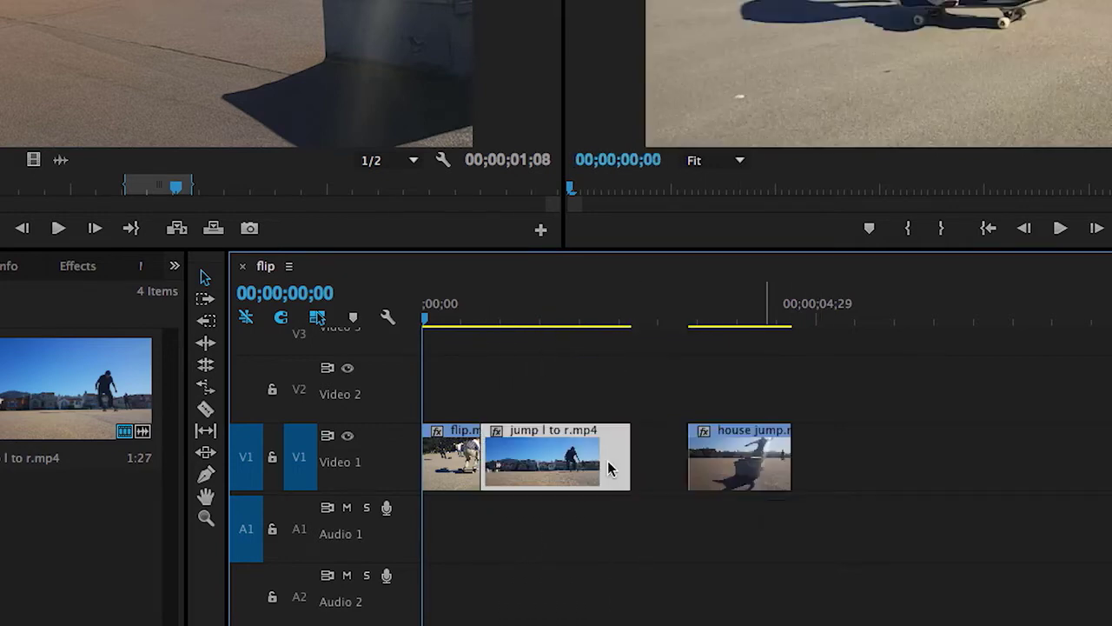
click(712, 452)
drag(712, 451, 656, 451)
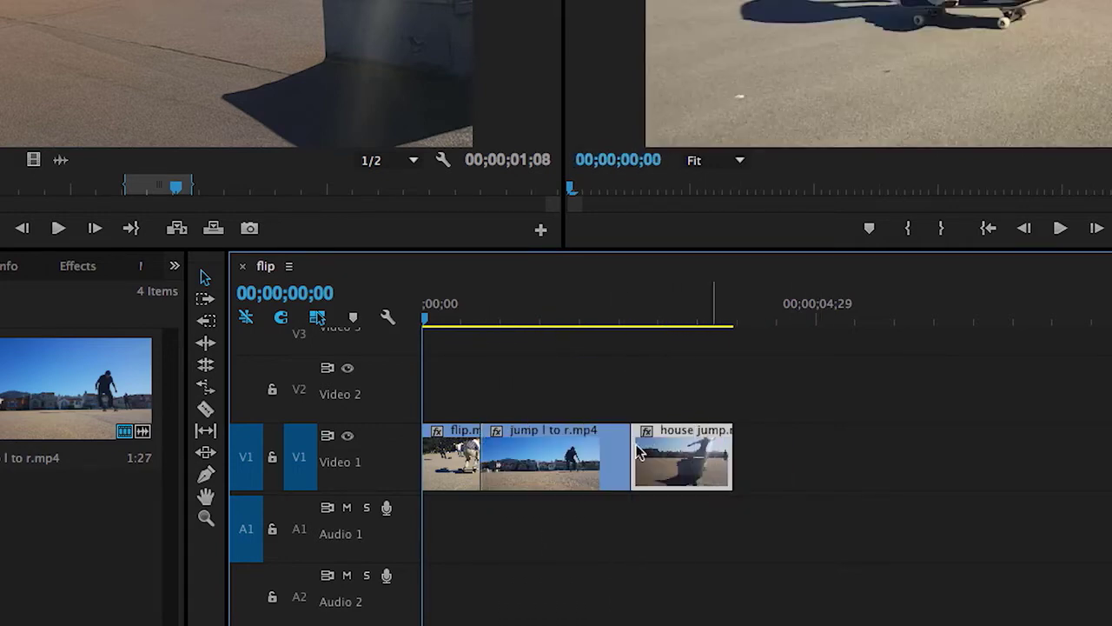
key(space)
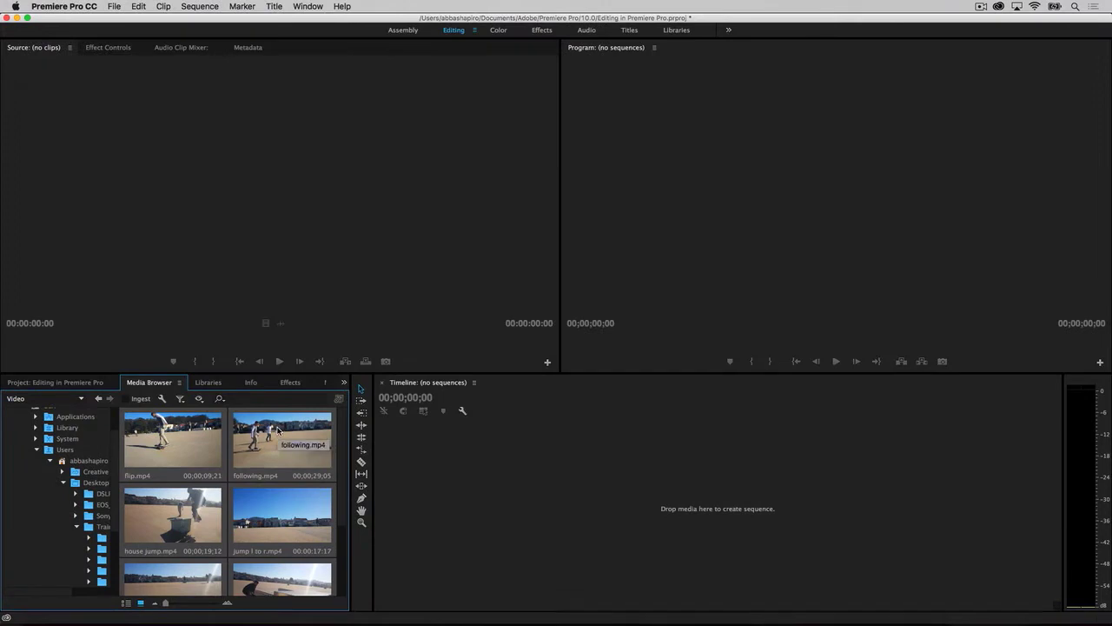
Step: Import all six clips of the Video folder from the Media Browser and show them in the project
right_click(278, 430)
click(287, 430)
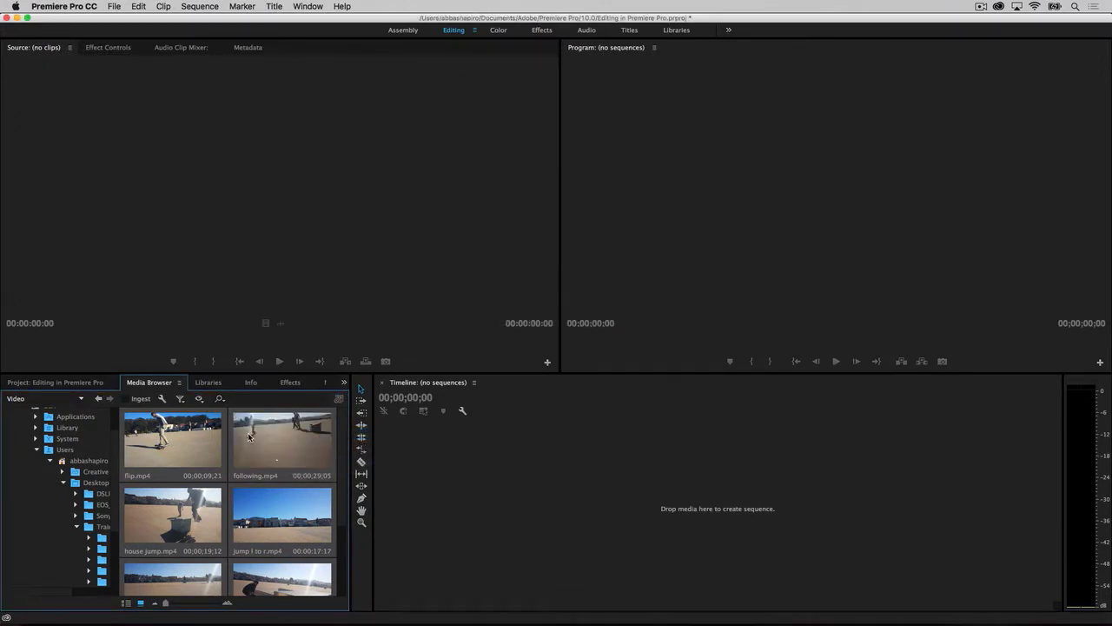
click(69, 383)
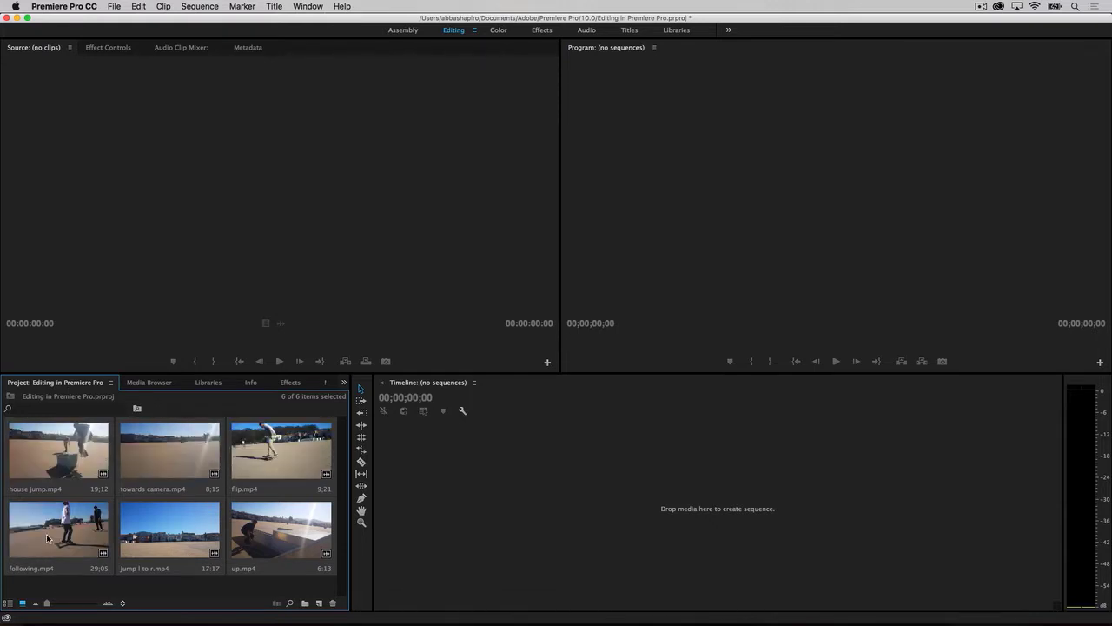
Step: Load jump l to r.mp4 into the Source Monitor, then scrub and play it to examine the skateboard jump
double_click(179, 538)
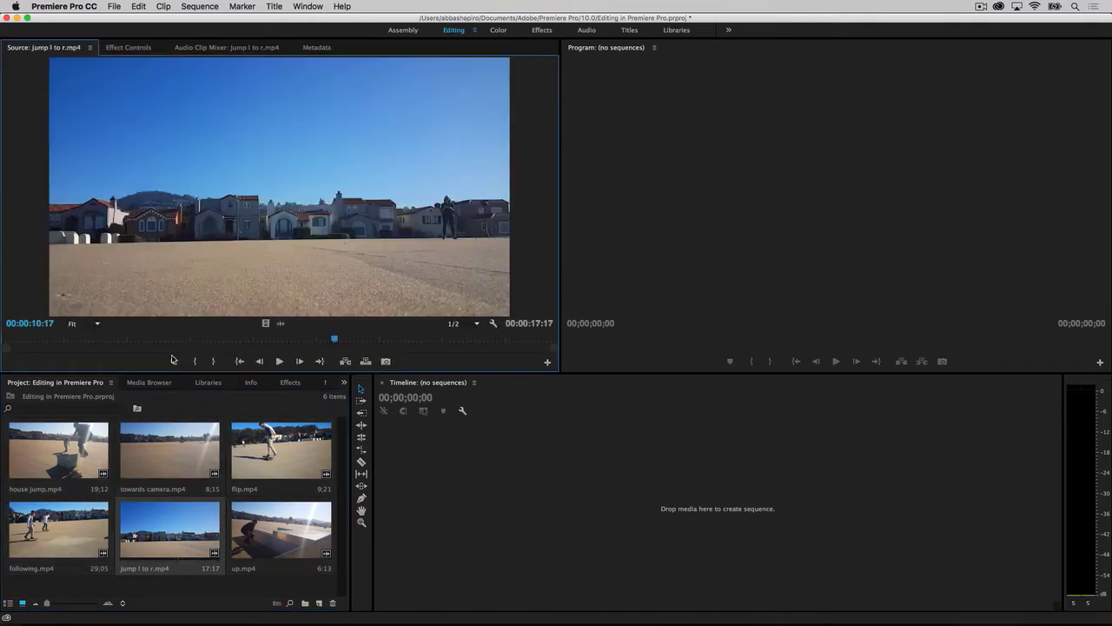
drag(155, 340, 261, 341)
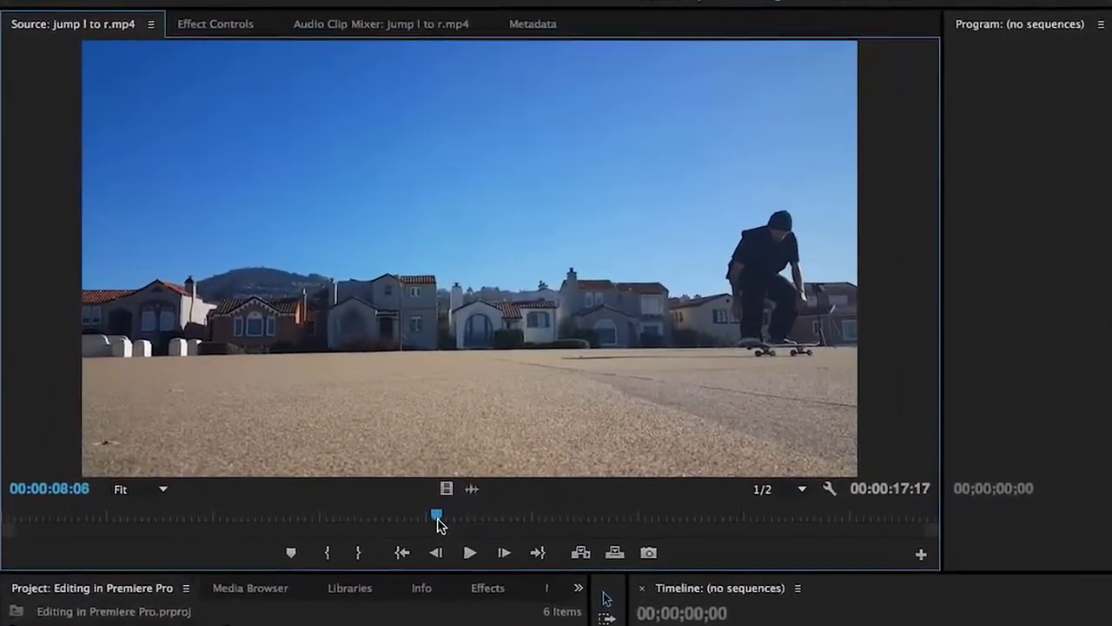
mouse_move(482, 566)
mouse_down()
mouse_move(301, 556)
mouse_move(701, 560)
mouse_move(466, 559)
mouse_up()
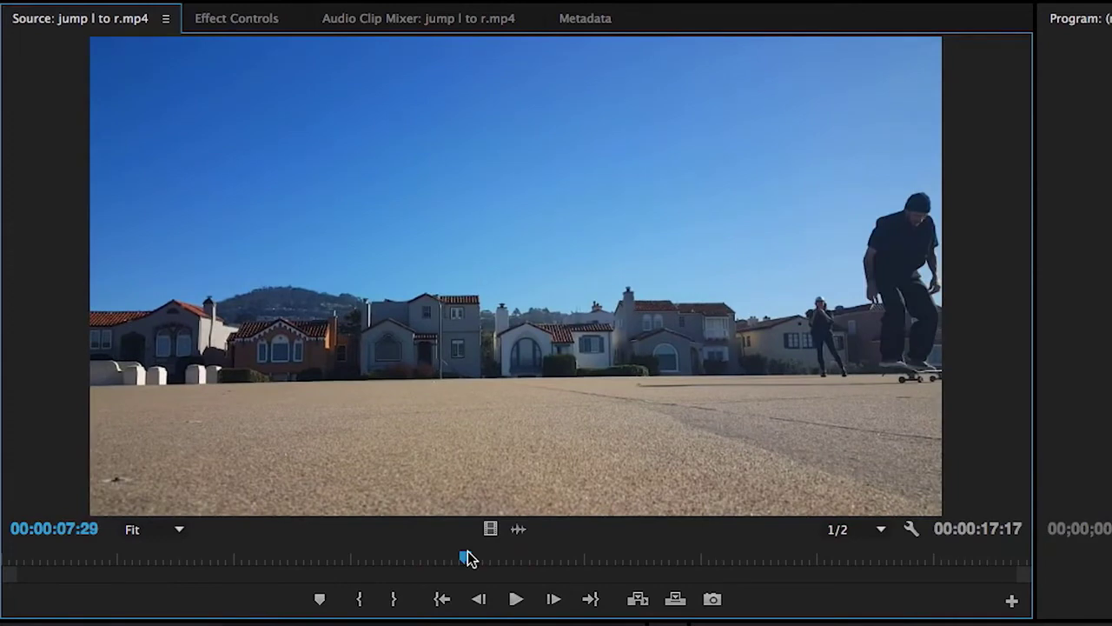
click(519, 606)
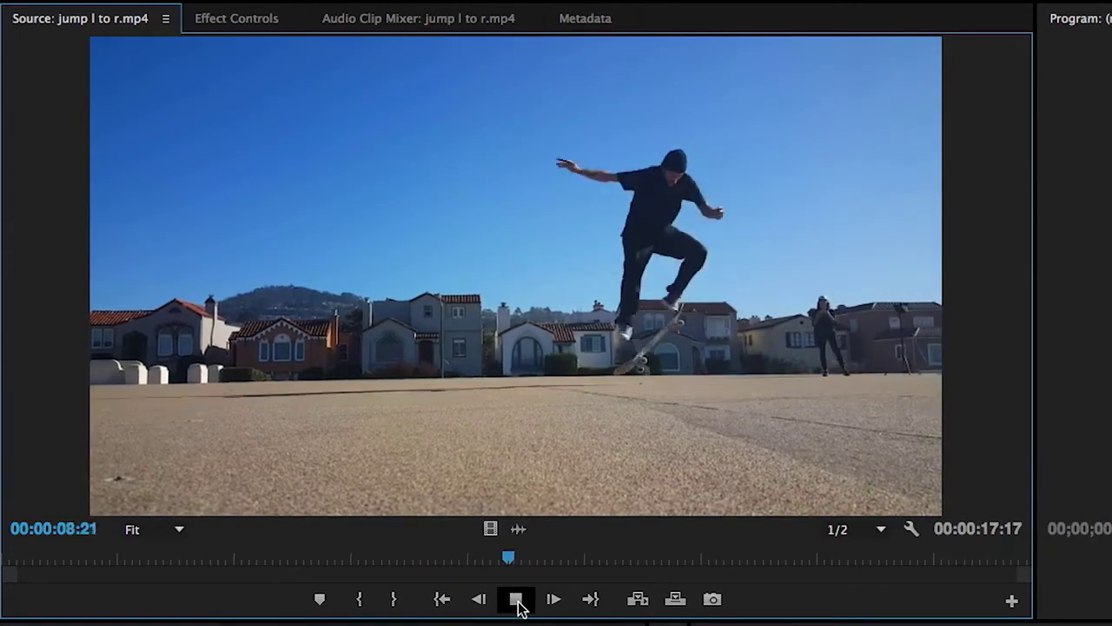
click(517, 605)
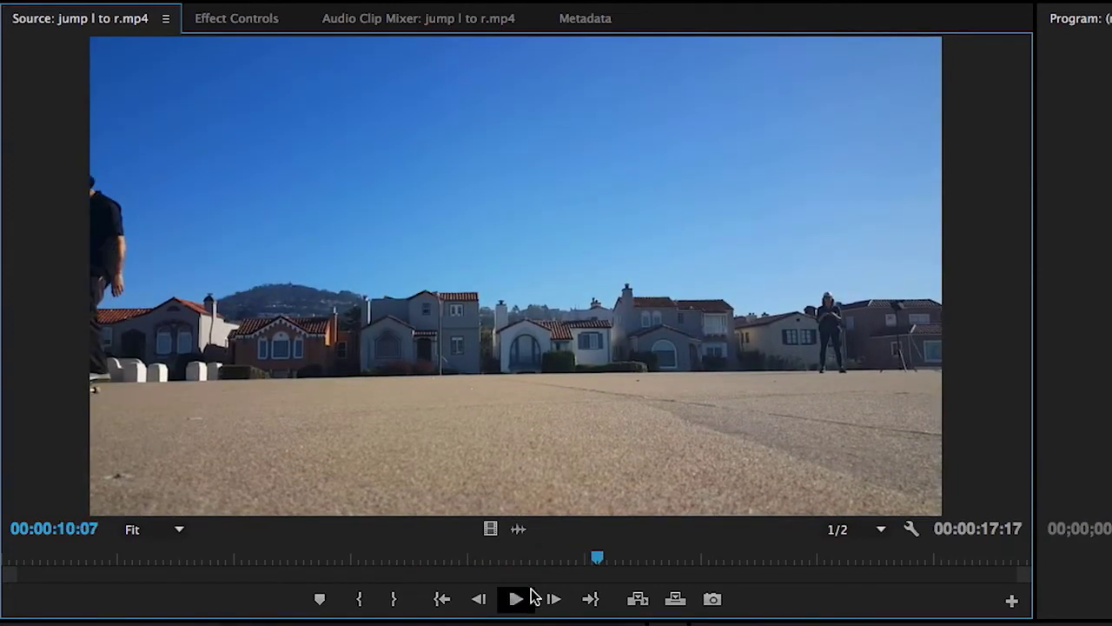
Step: Mark an In point at 00:00:08:20 and an Out point at 00:00:10:14 in jump l to r.mp4
drag(598, 560, 511, 578)
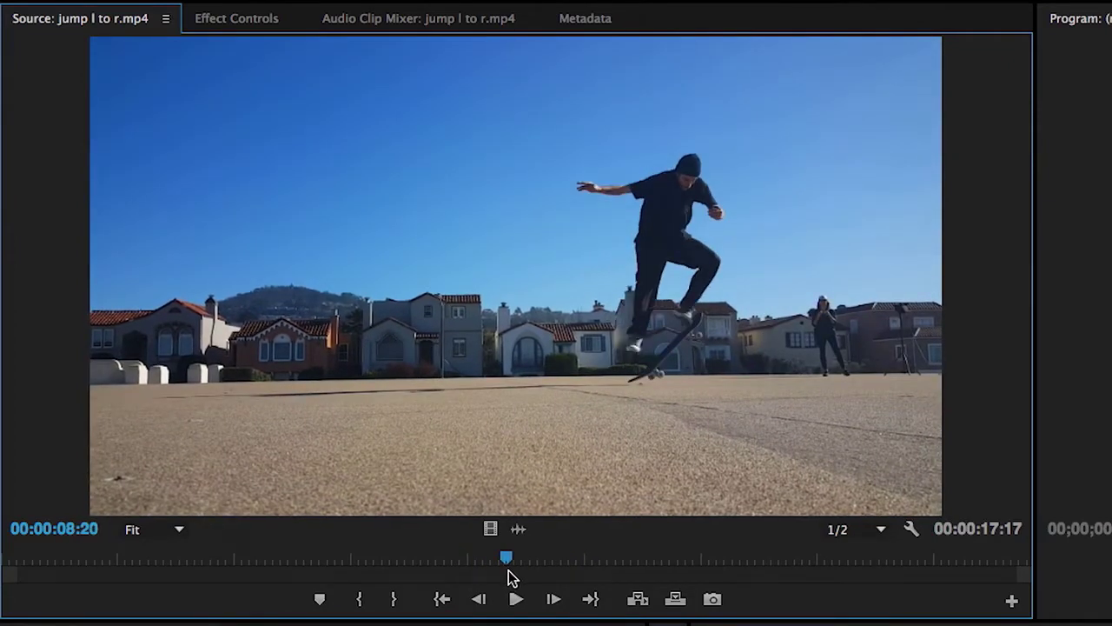
click(360, 598)
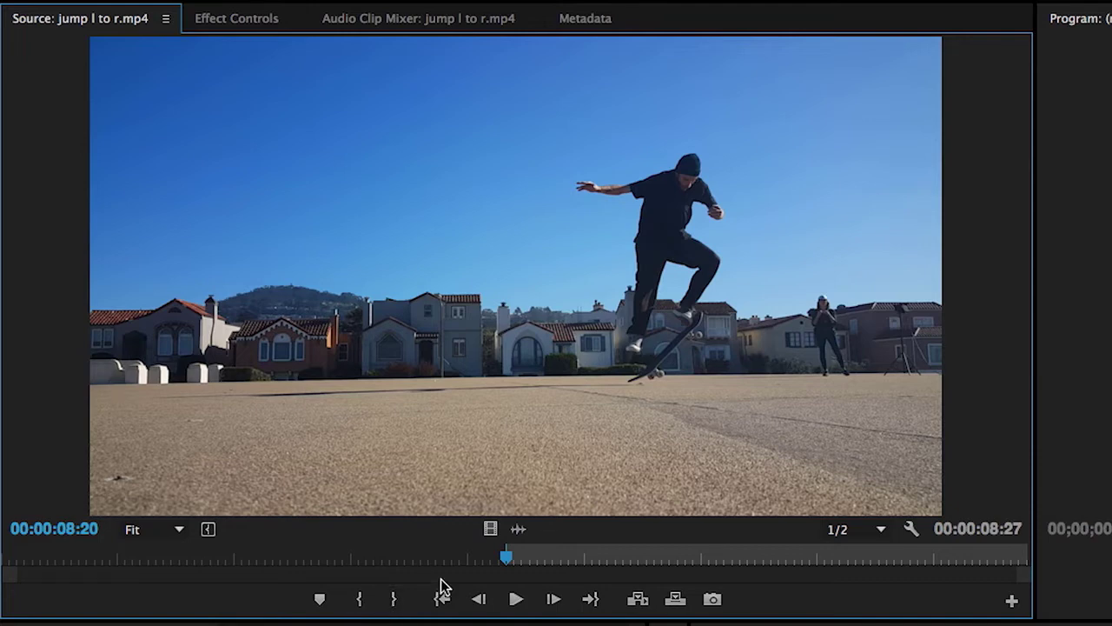
key(space)
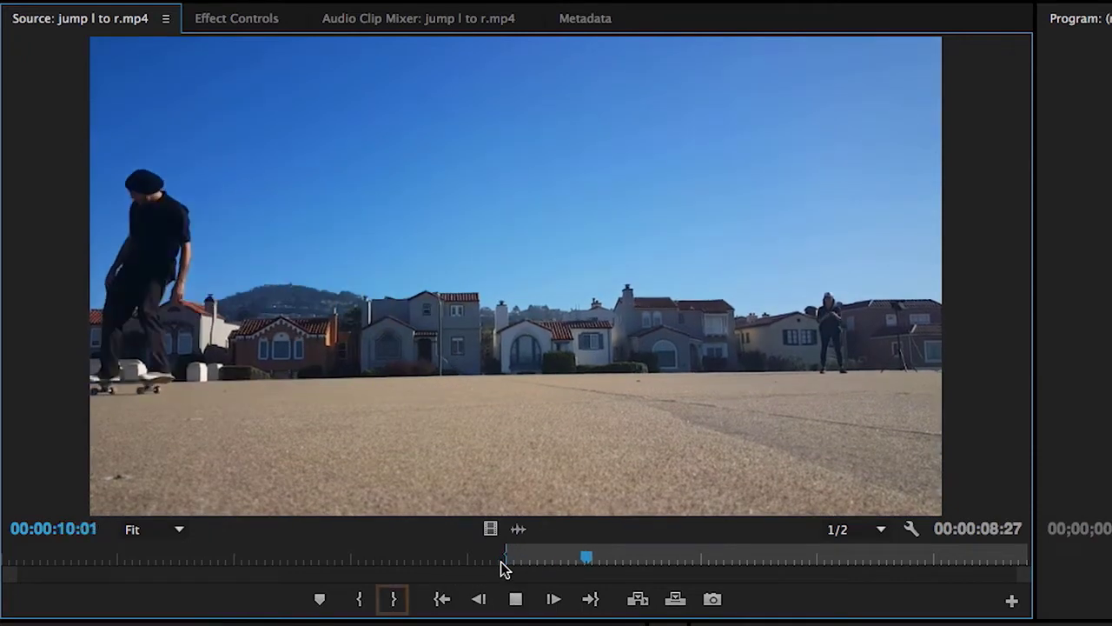
key(space)
click(393, 599)
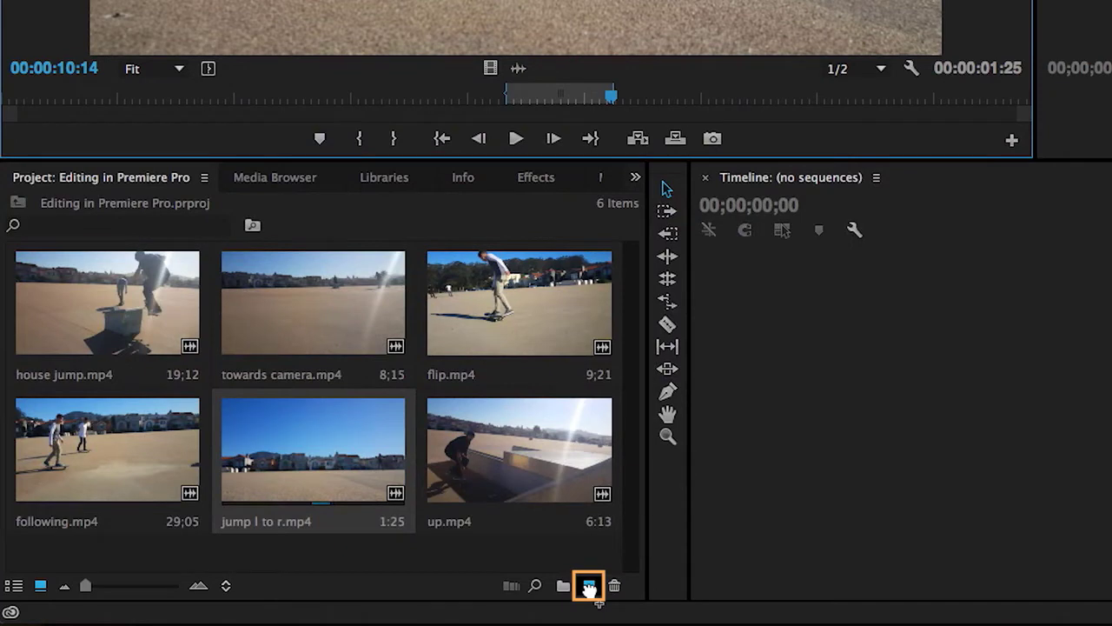
Step: Create a new sequence from the marked jump l to r.mp4 clip and reveal that sequence in the project
drag(589, 588, 589, 587)
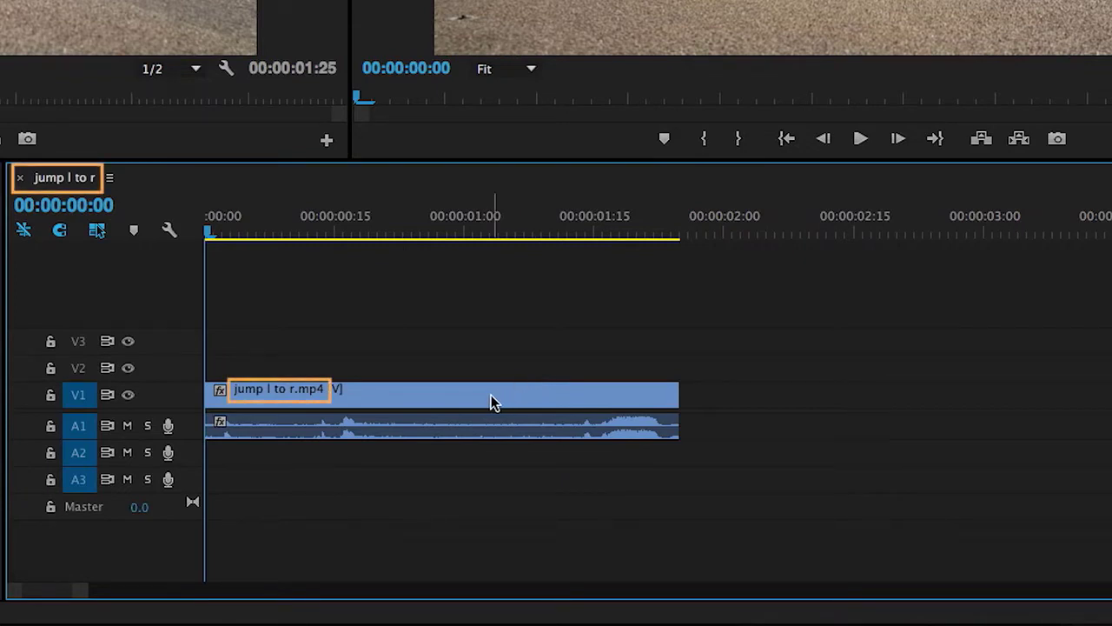
click(109, 179)
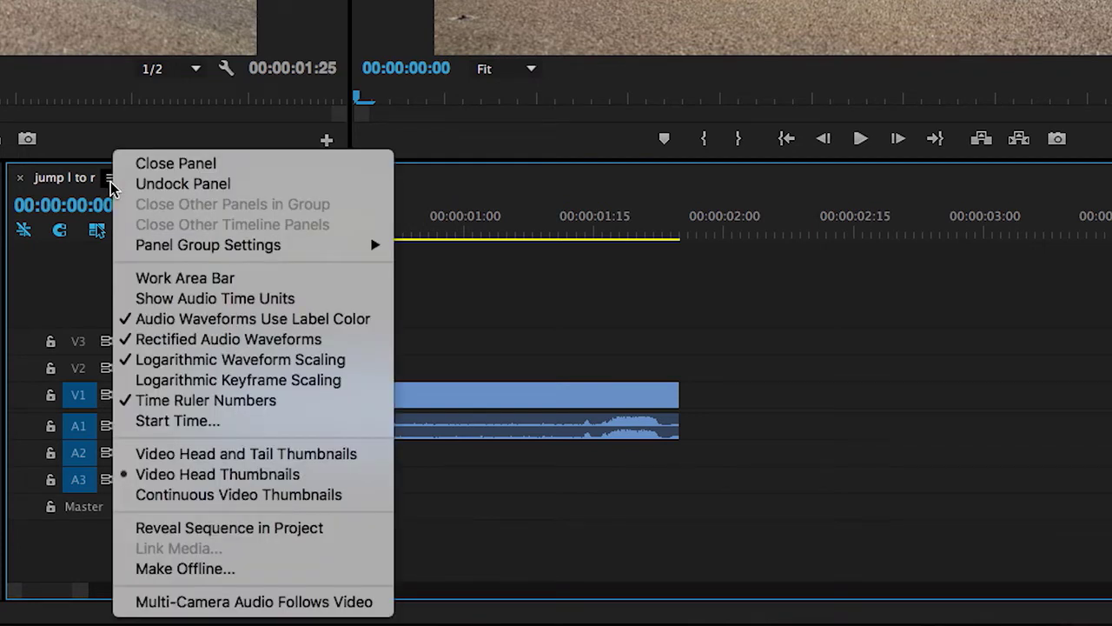
click(328, 526)
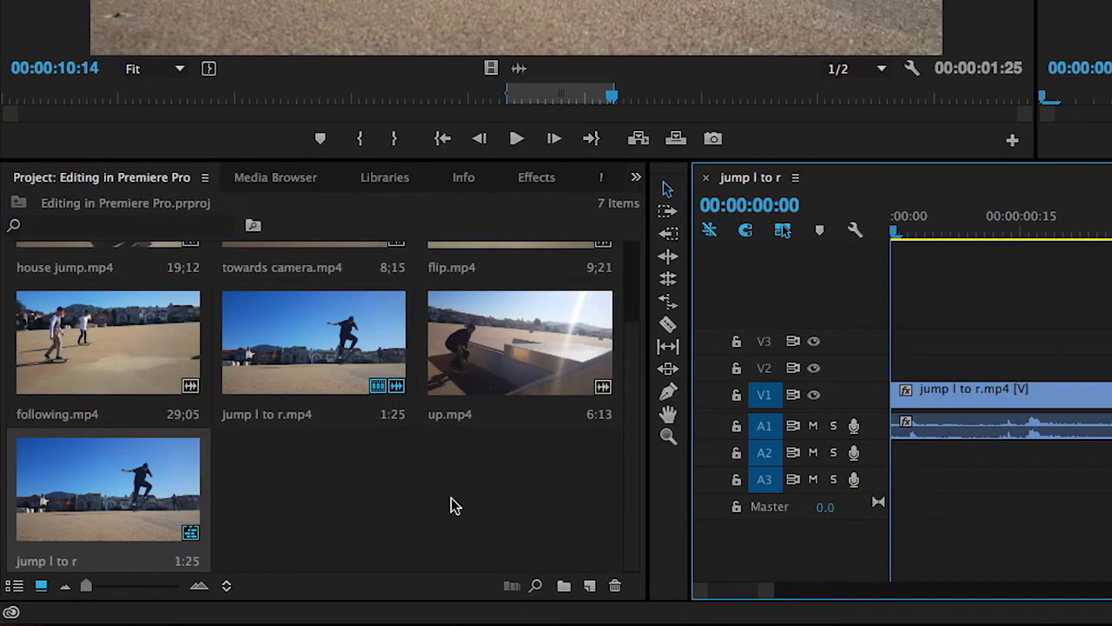
Step: Rename the new sequence as "Skateboard film"
click(57, 563)
click(57, 563)
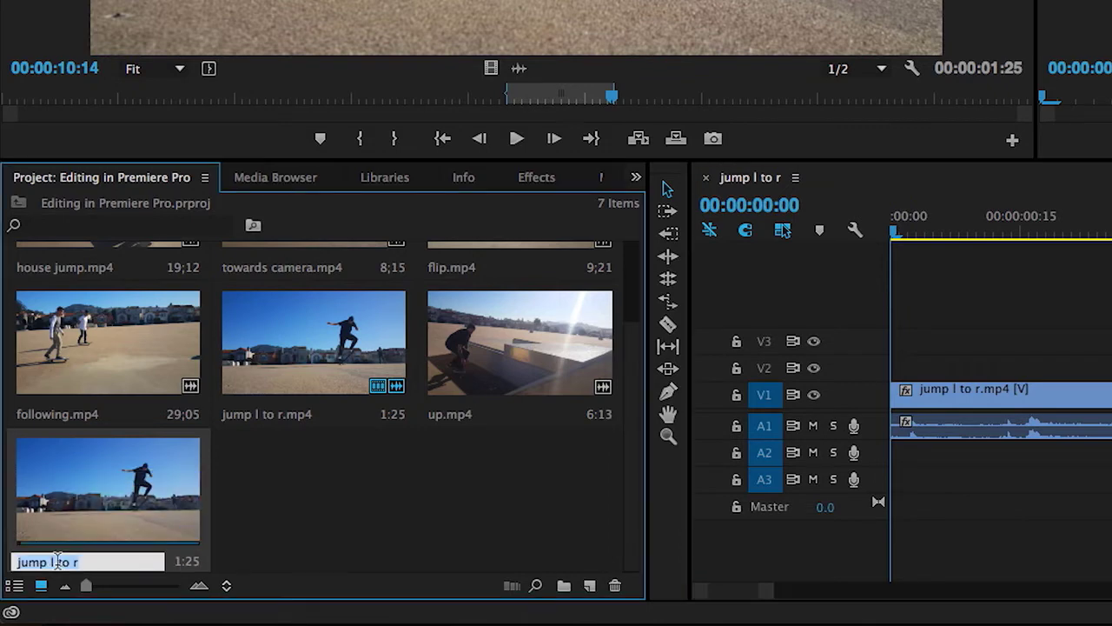
key(BackSpace)
text(Skateboard film)
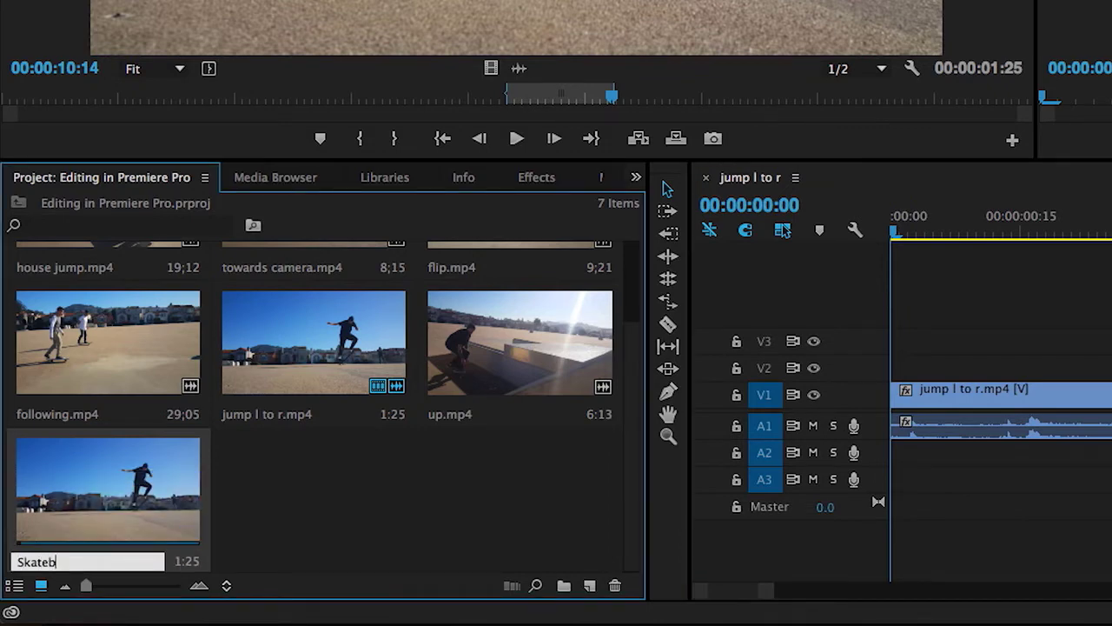
key(Return)
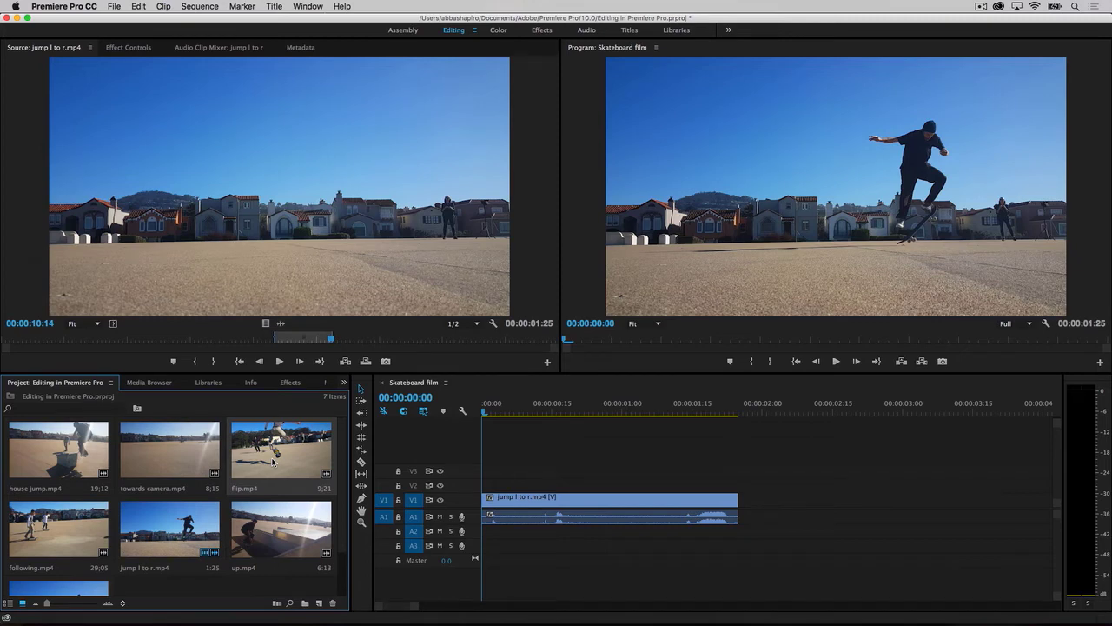
Step: Load flip.mp4 into the Source Monitor and mark In and Out points around the trick, widening the range to 00;00;01;10
drag(272, 461, 265, 218)
drag(208, 341, 252, 341)
click(194, 360)
click(215, 362)
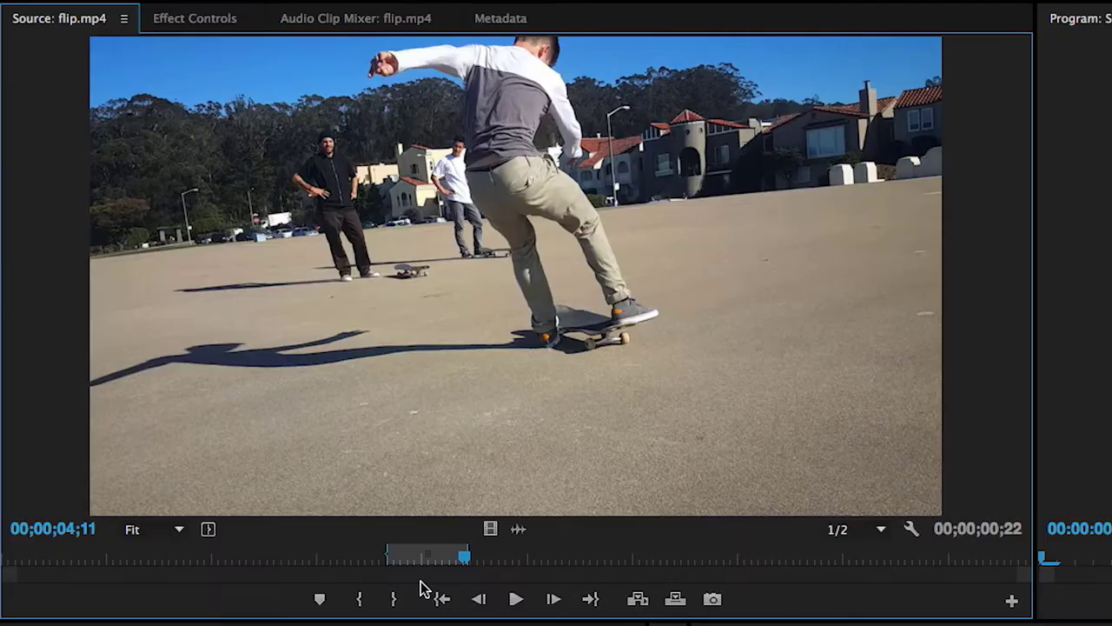
drag(392, 561, 357, 554)
drag(467, 548, 497, 551)
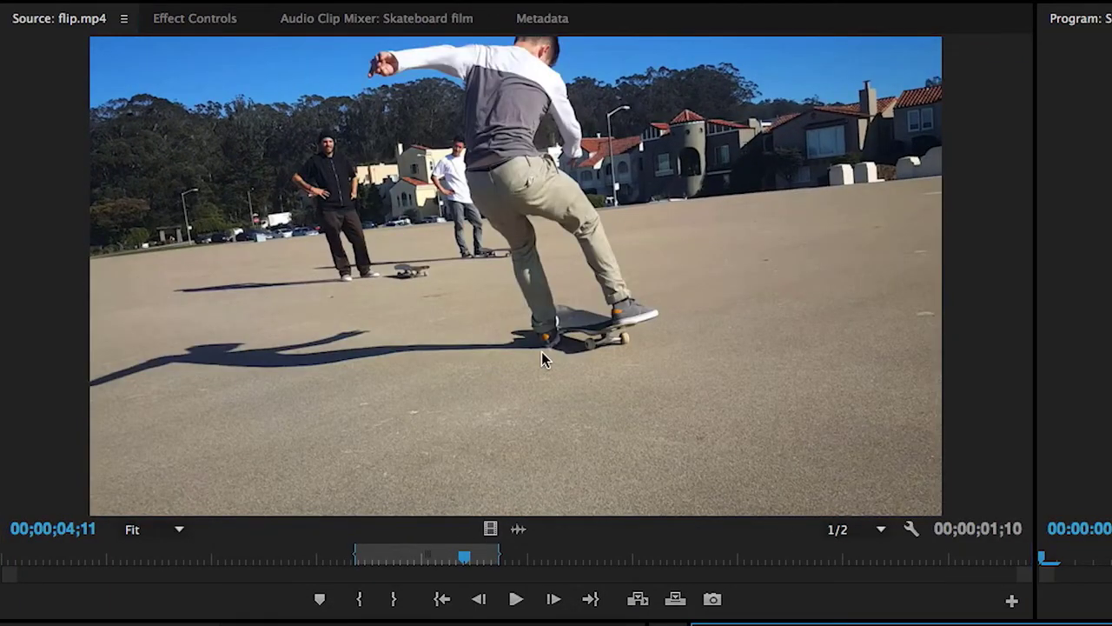
Step: Add the marked flip.mp4 range to V1 and A1 of the Skateboard film sequence, directly against the end of jump l to r.mp4
drag(541, 351, 682, 399)
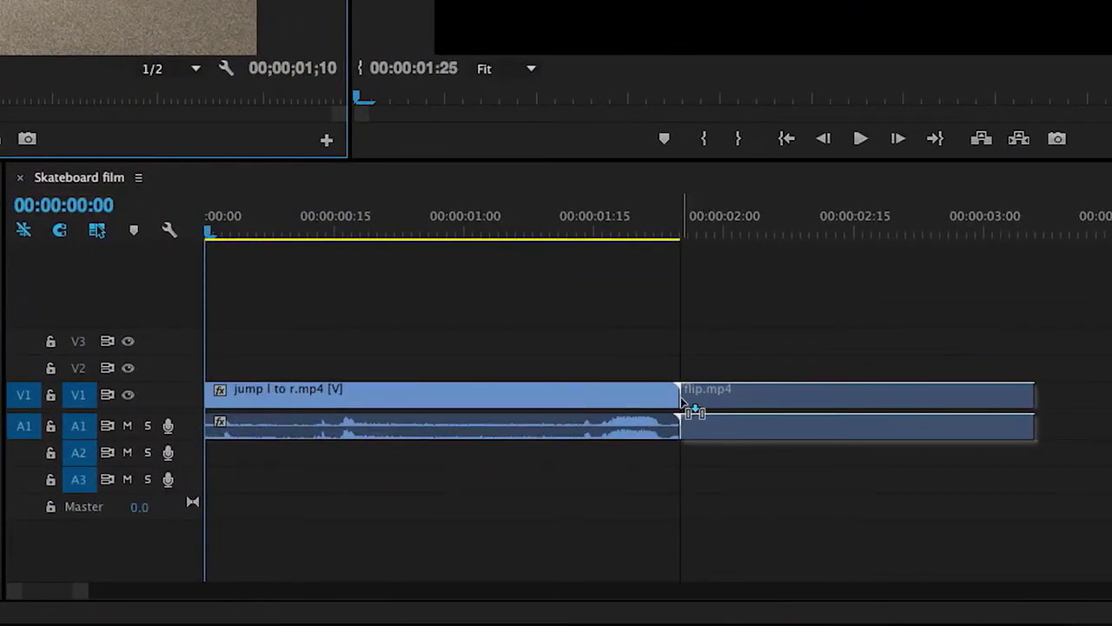
drag(682, 400, 776, 408)
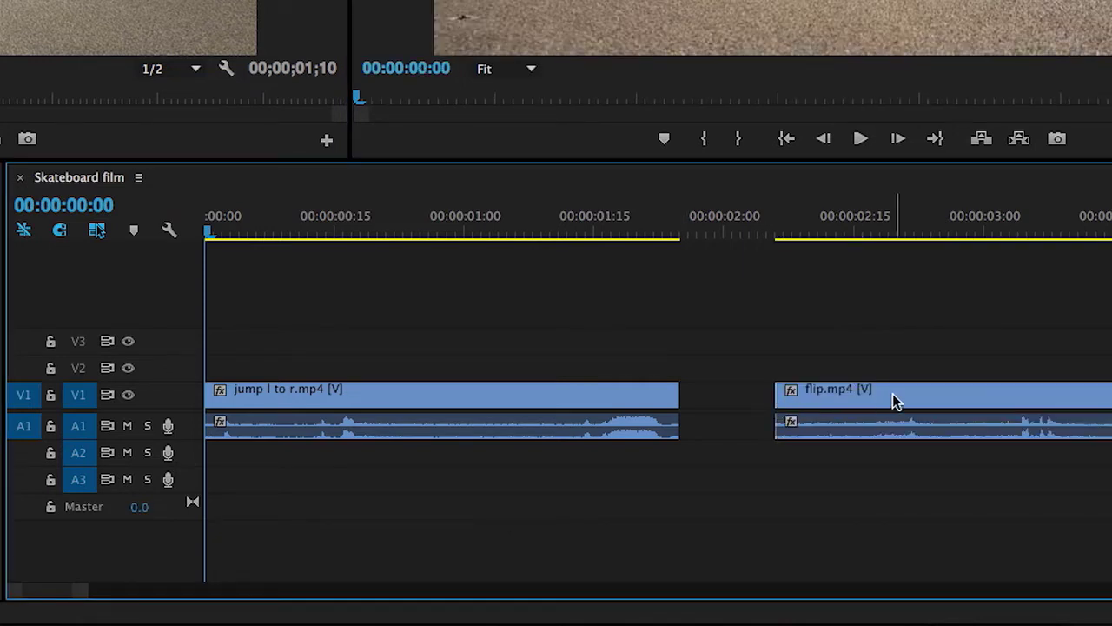
drag(892, 396, 809, 401)
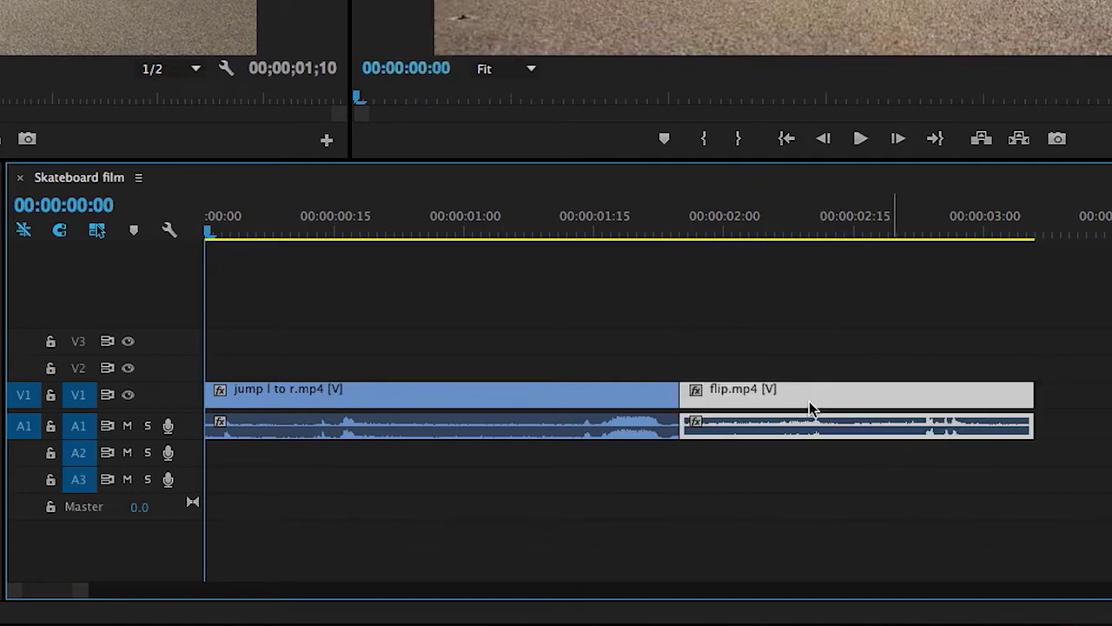
Step: Try moving flip.mp4 along V1 in the Skateboard film sequence, and undo the moves until it sits directly against jump l to r.mp4
drag(710, 405, 768, 401)
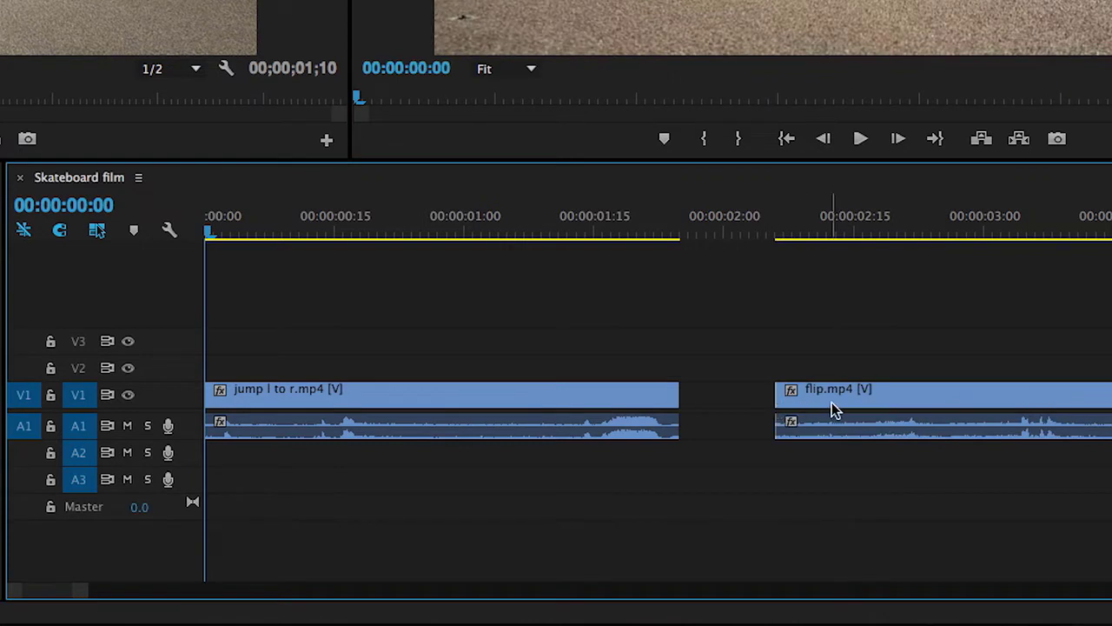
drag(892, 396, 814, 395)
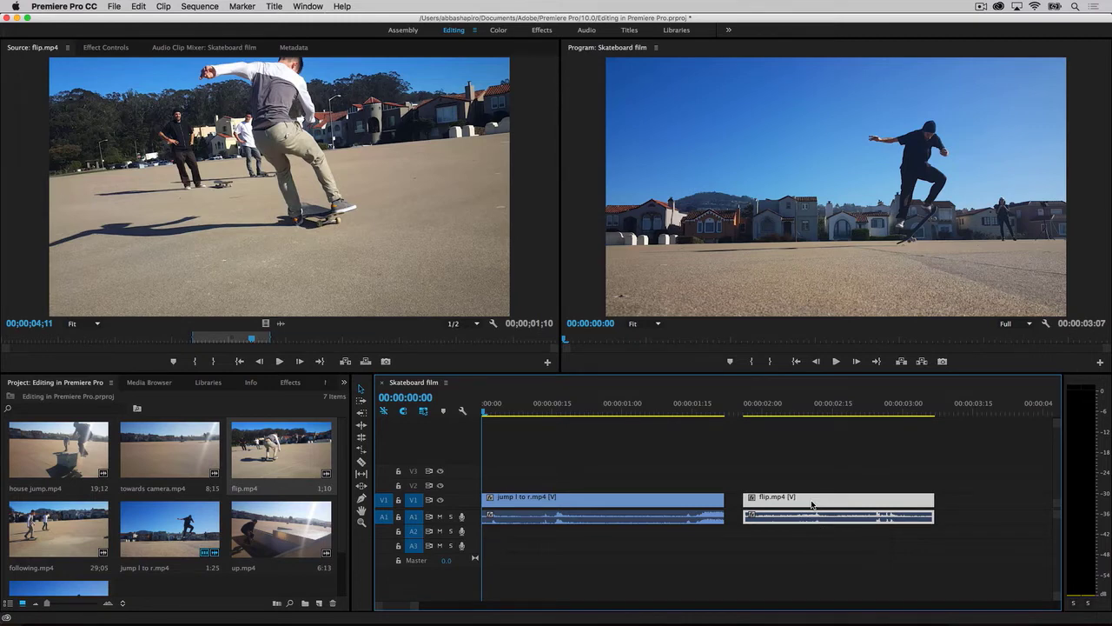
click(135, 8)
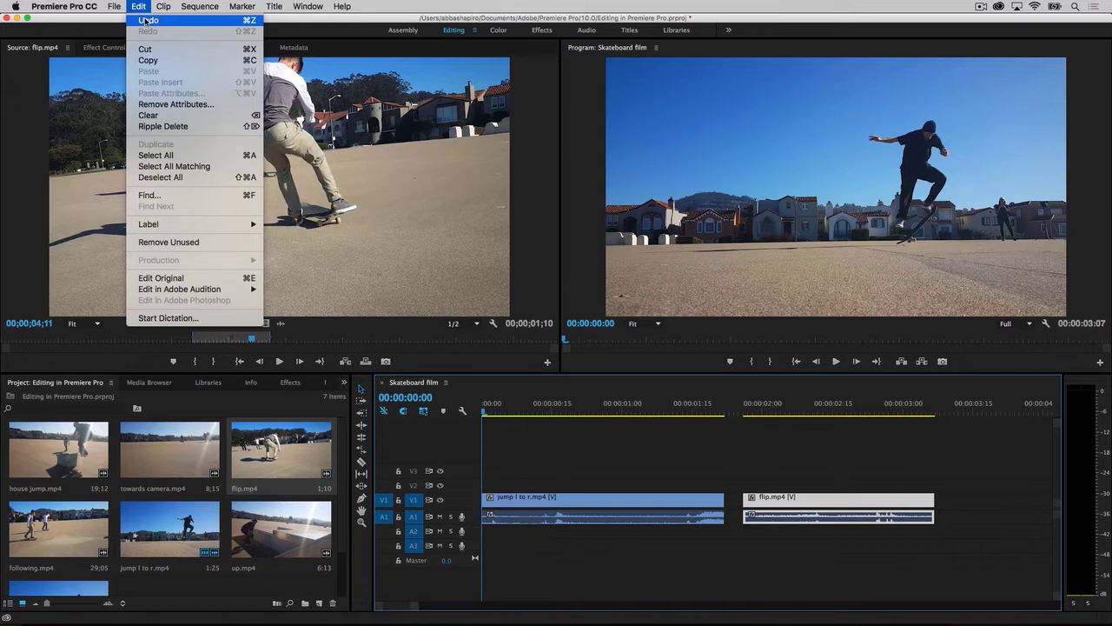
click(145, 20)
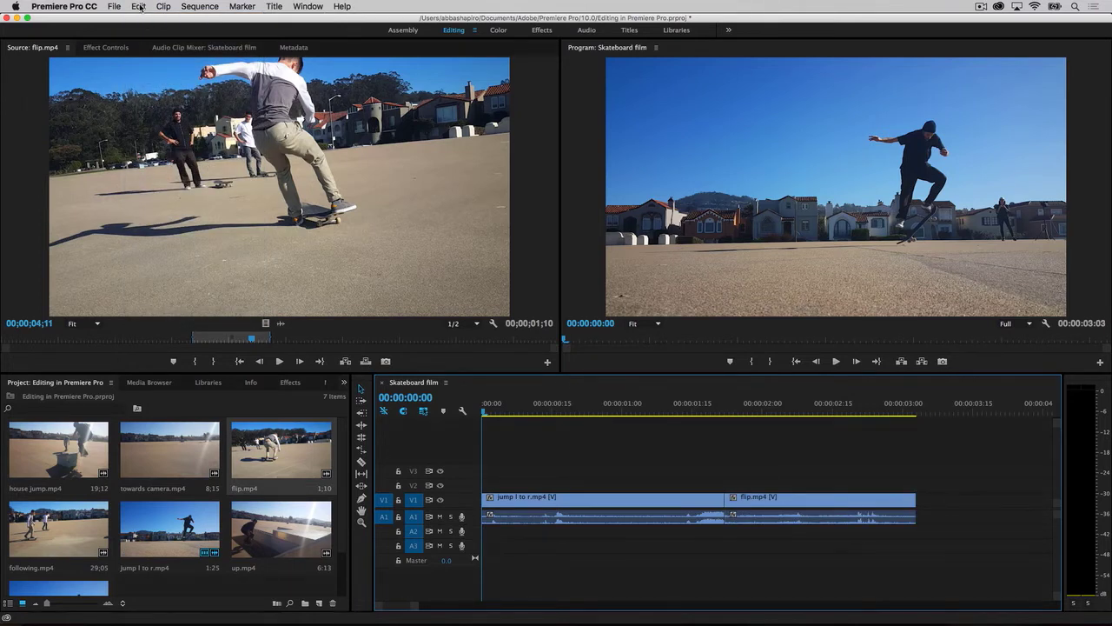
click(140, 8)
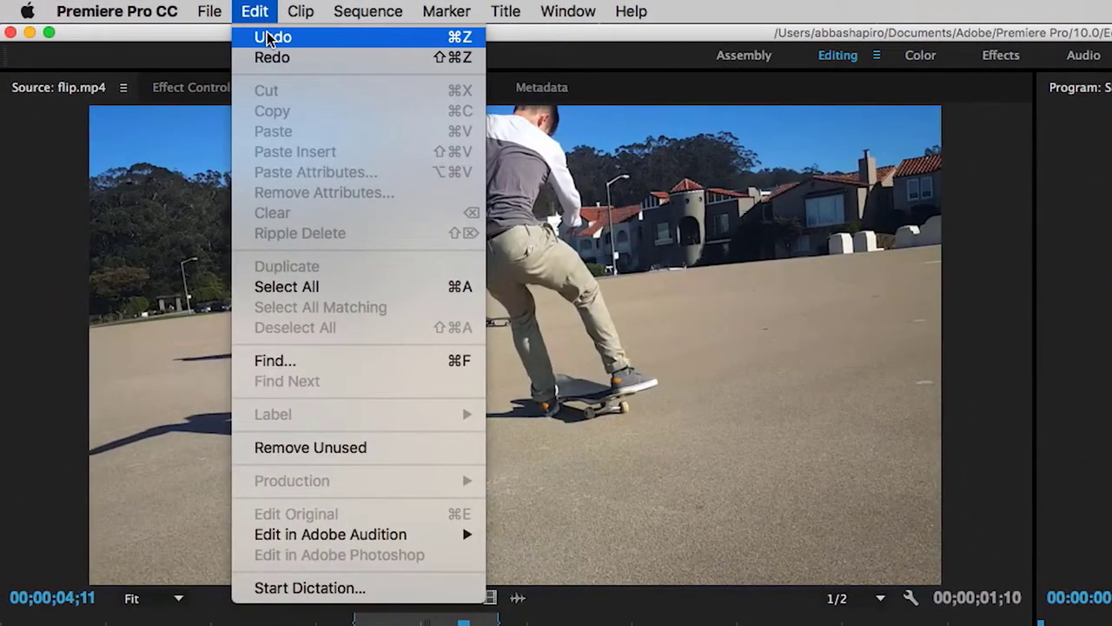
click(269, 38)
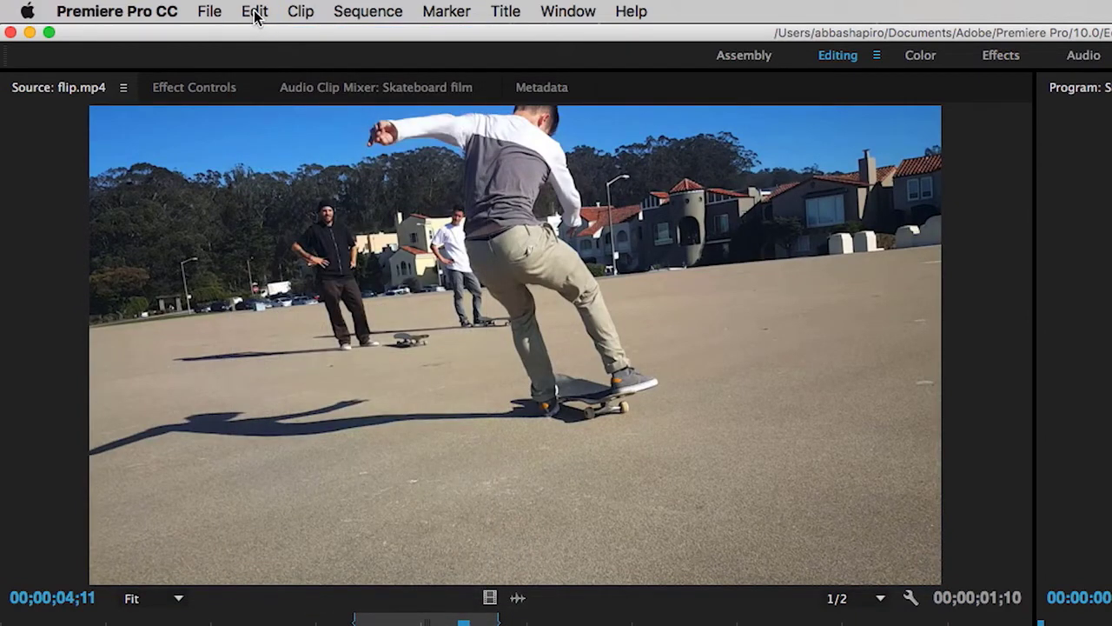
click(255, 12)
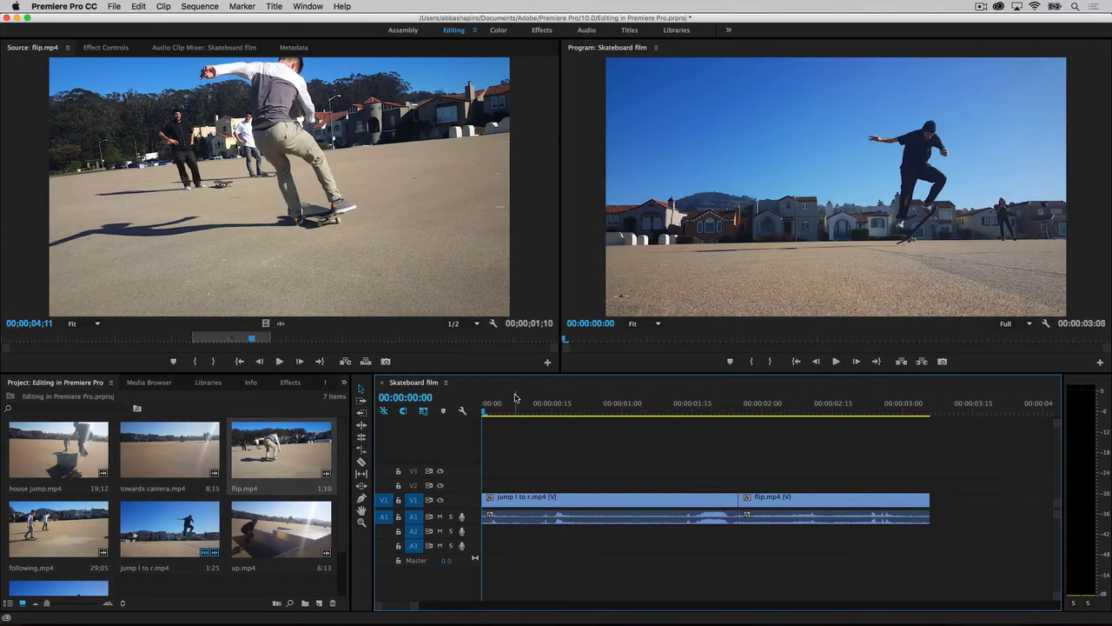
Step: Place the playhead at 00:00:00:07, examine the timeline at closer and wider zoom levels, and fit the whole sequence in view
click(515, 397)
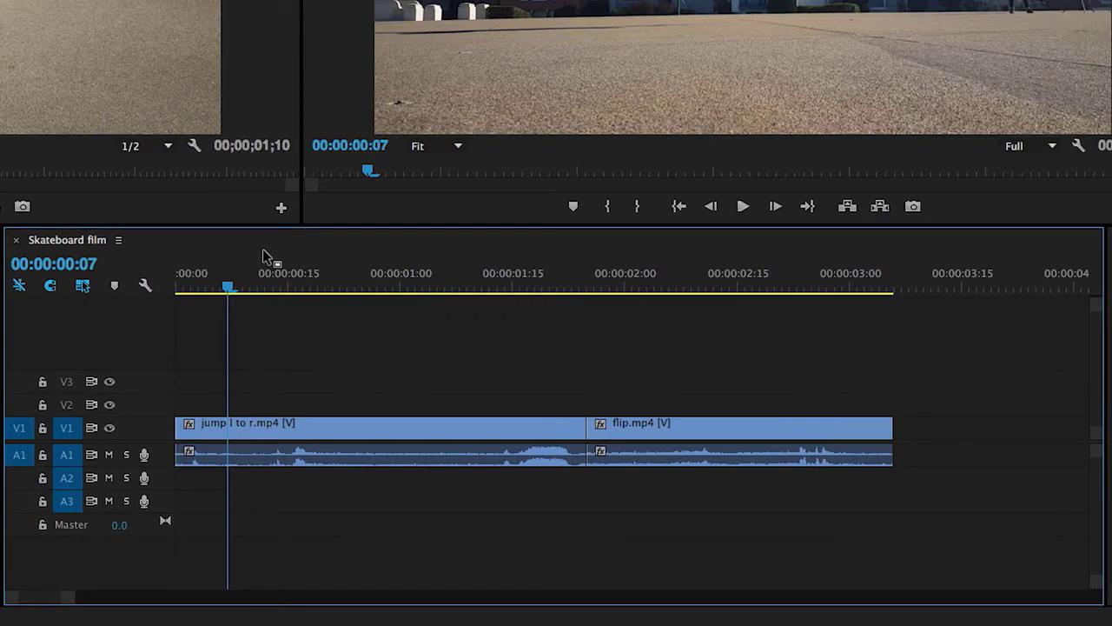
key(=)
key(=)
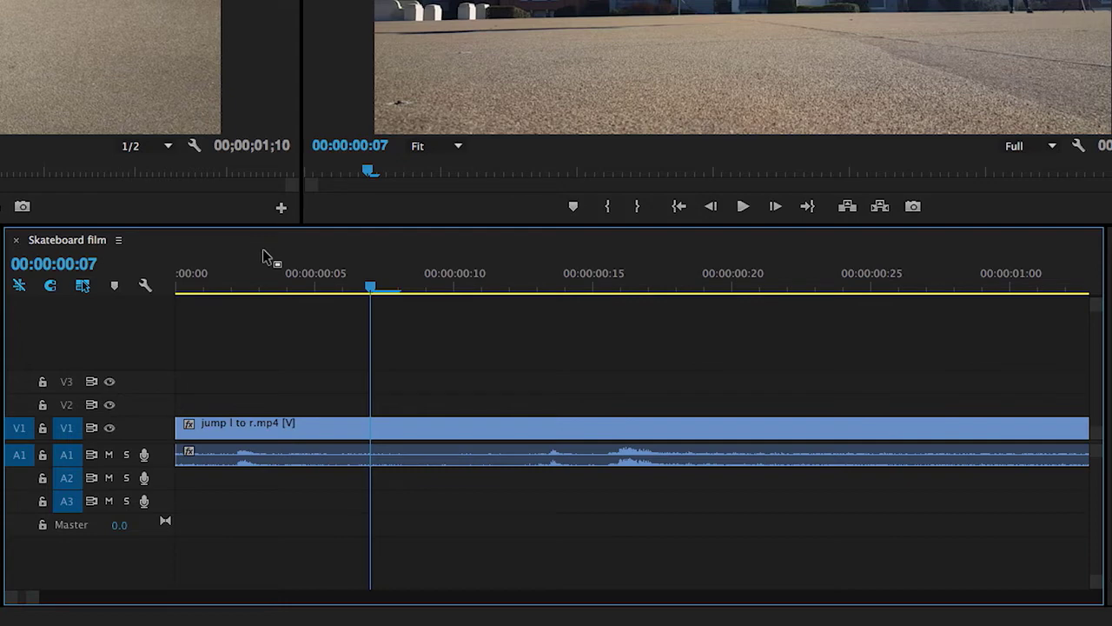
key(minus)
key(minus)
key(minus)
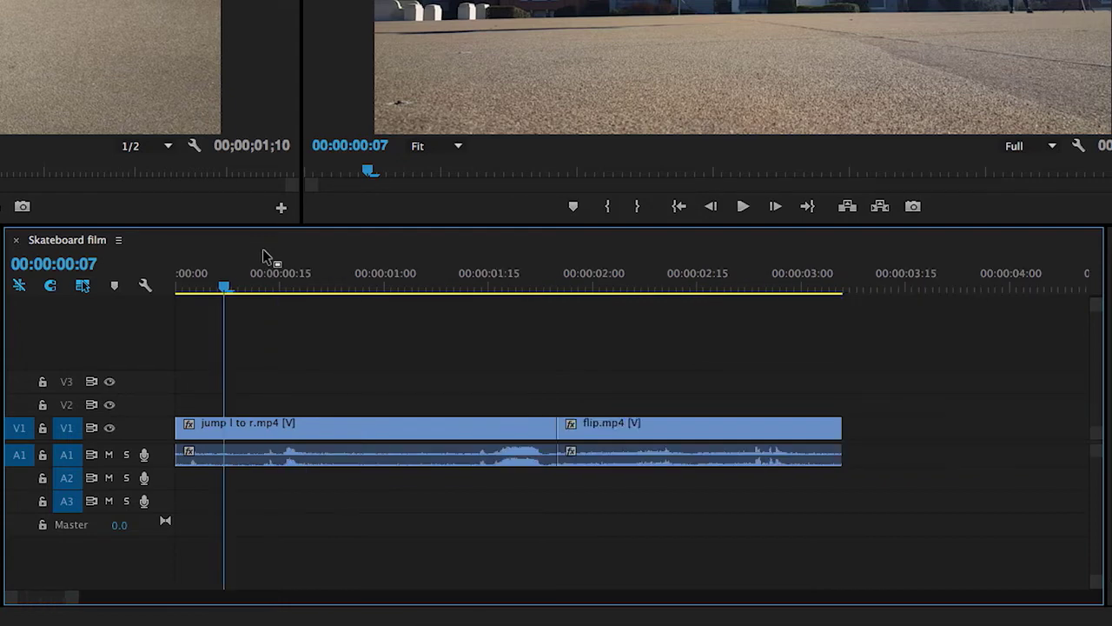
key(minus)
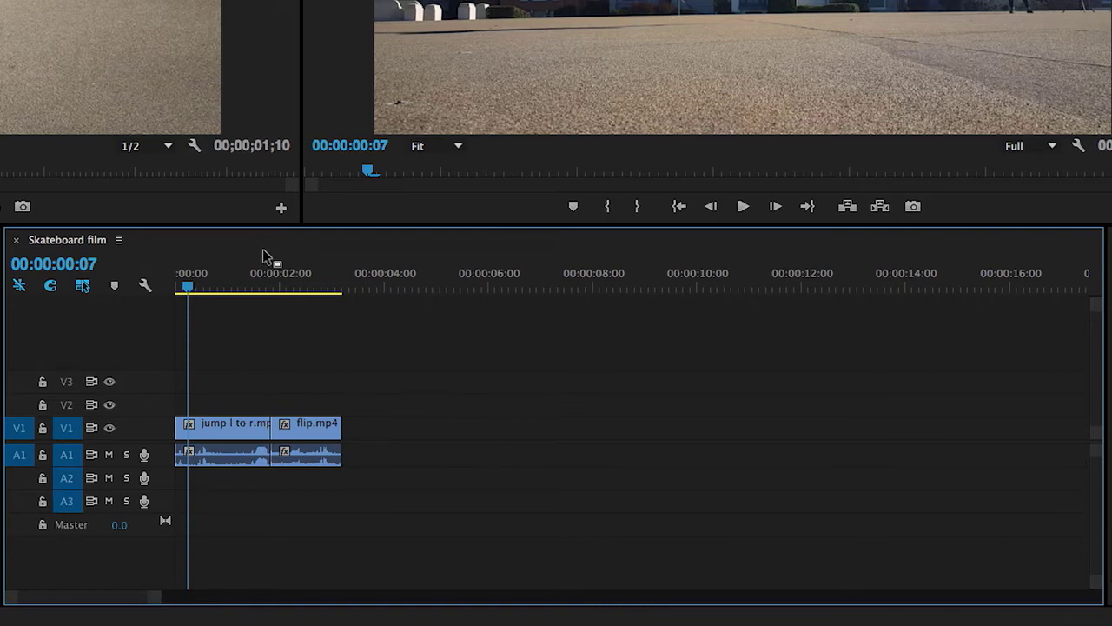
key(backslash)
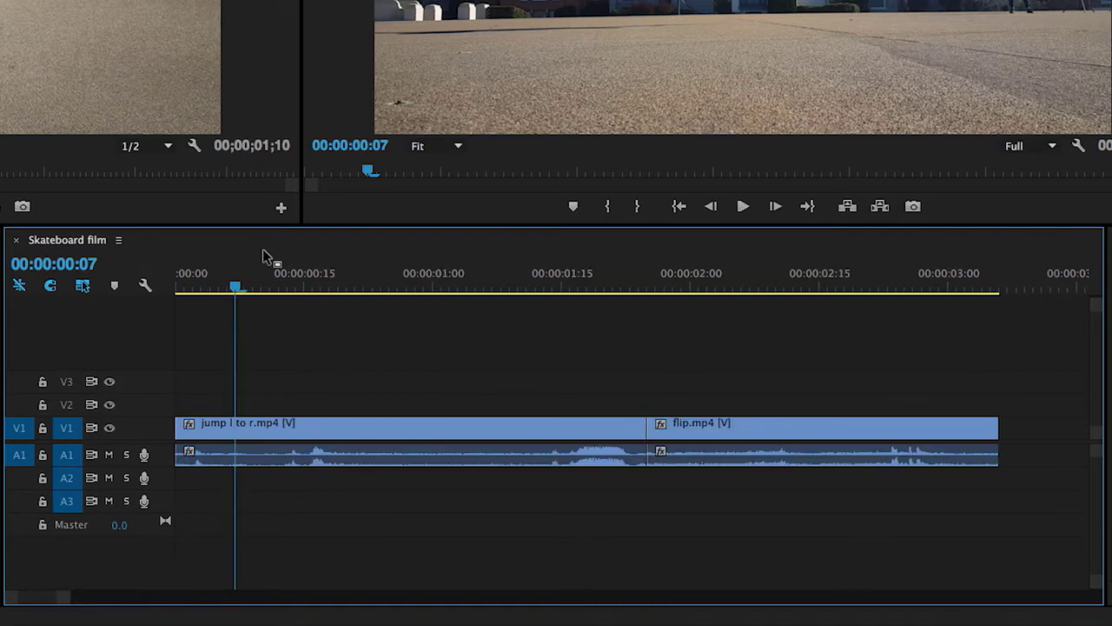
key(backslash)
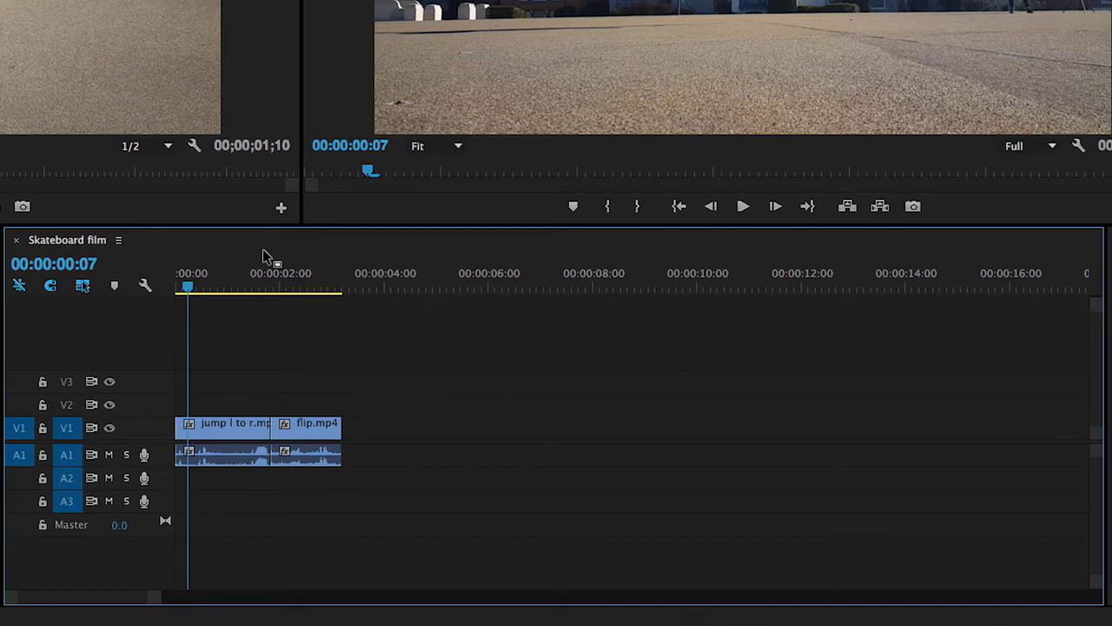
key(backslash)
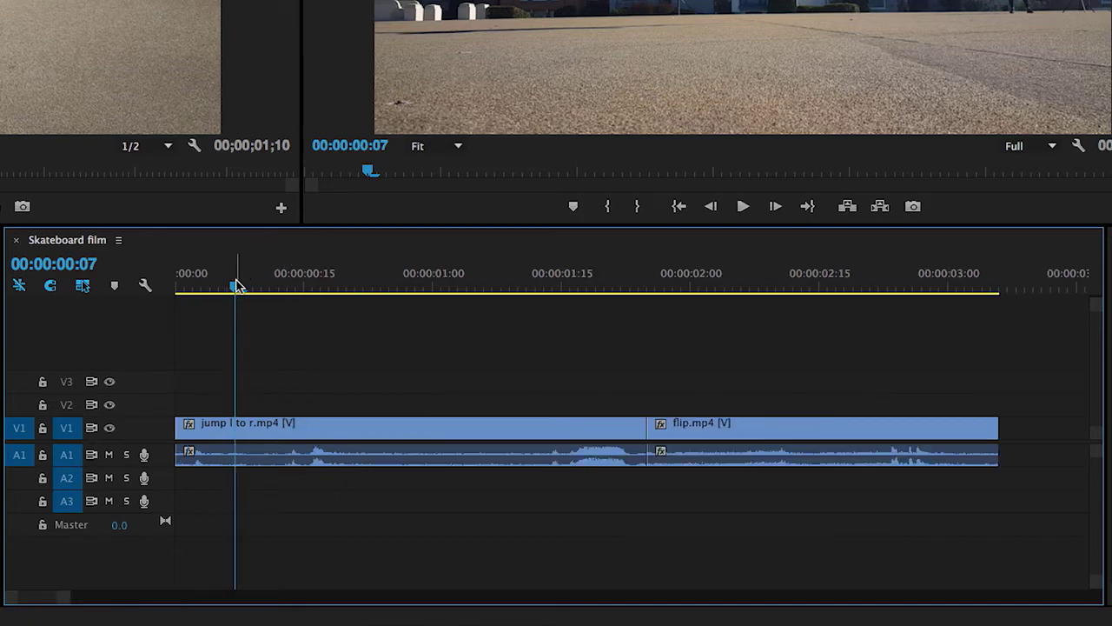
Step: Scrub into flip.mp4, jump between the edit points of the sequence, and play it back to review the two clips
drag(238, 287, 768, 319)
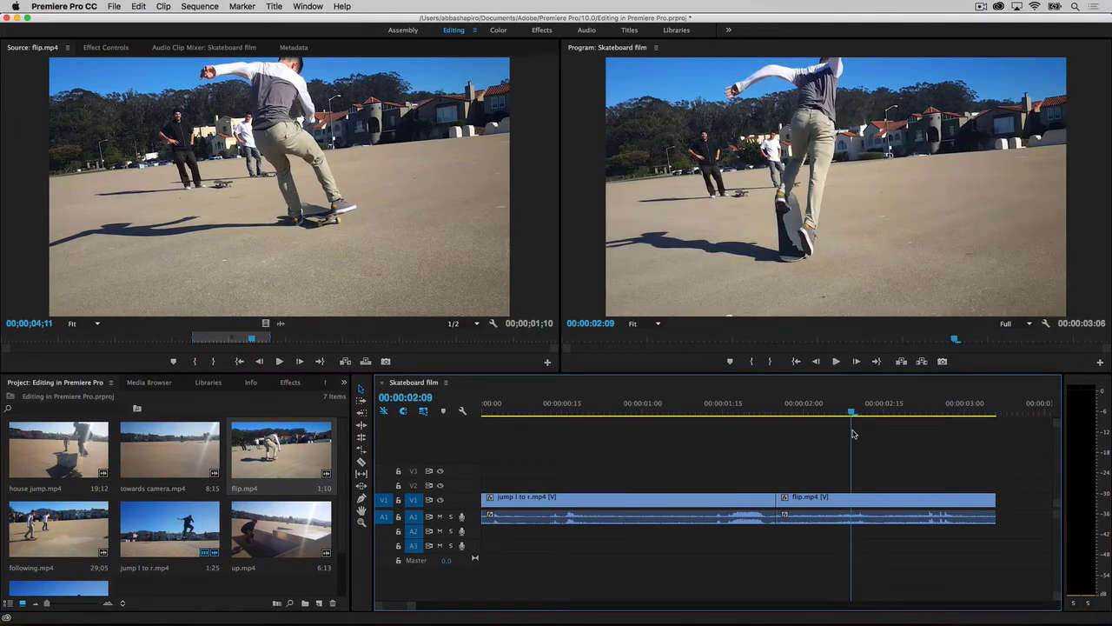
key(Up)
key(Up)
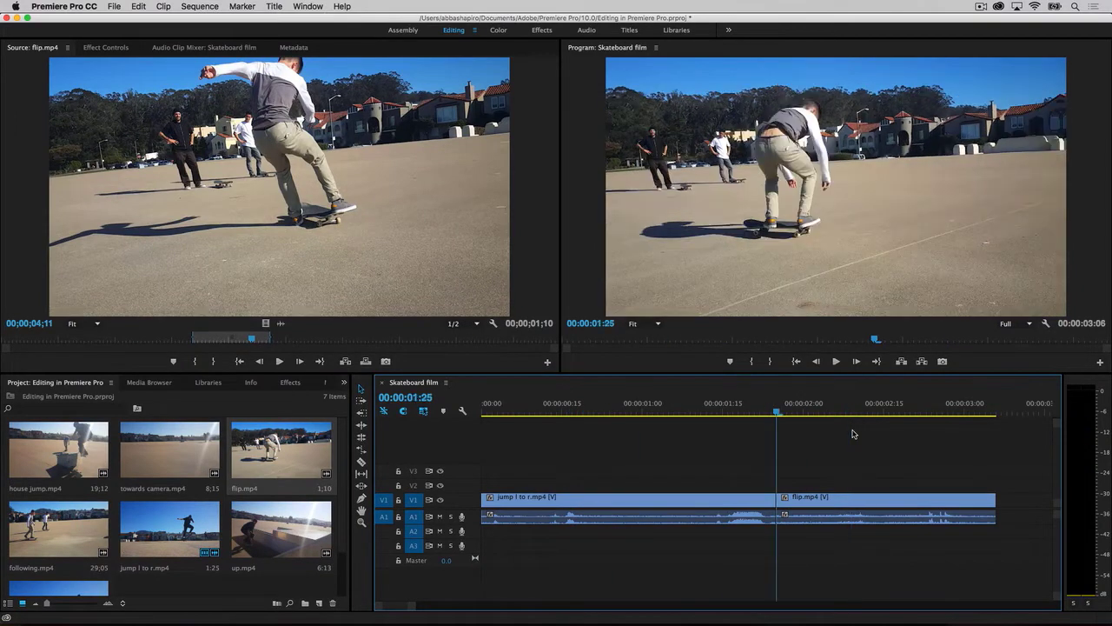
key(Down)
key(Down)
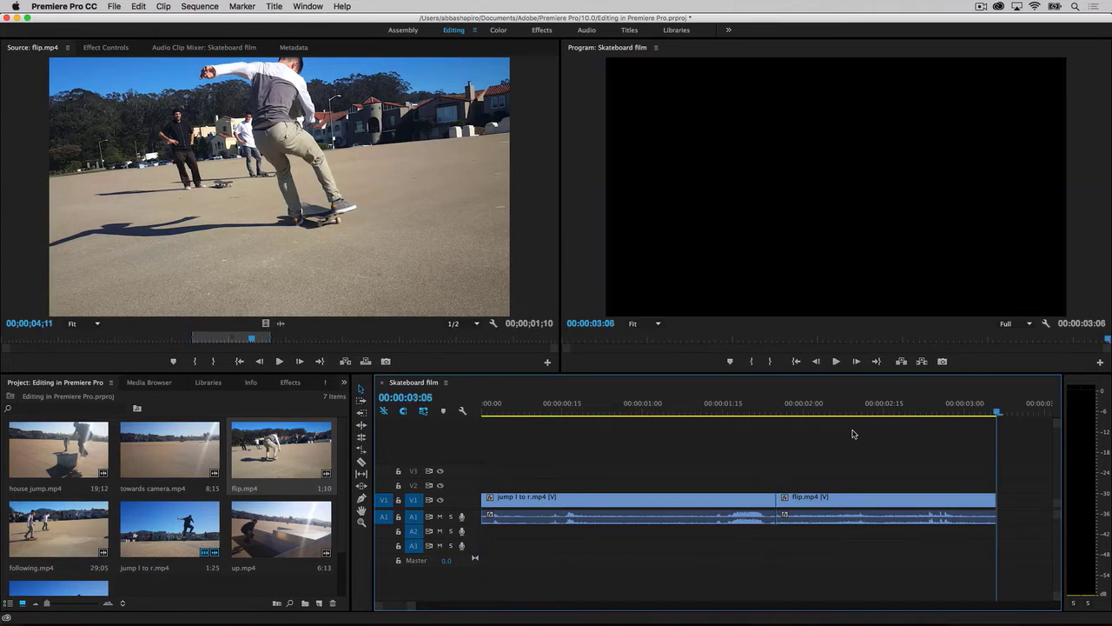
key(Up)
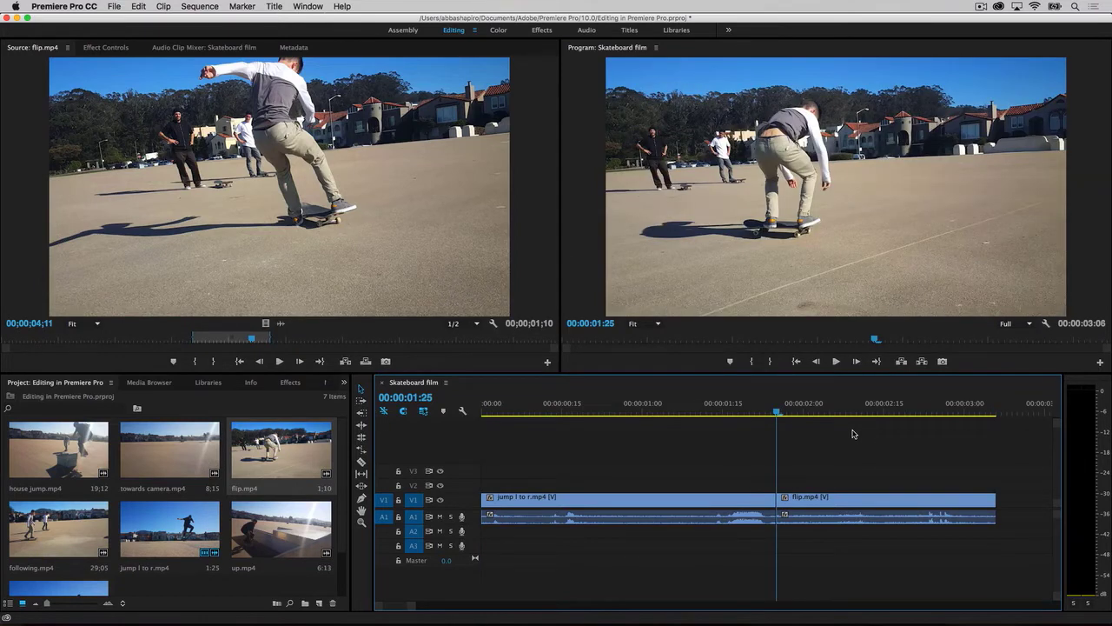
key(space)
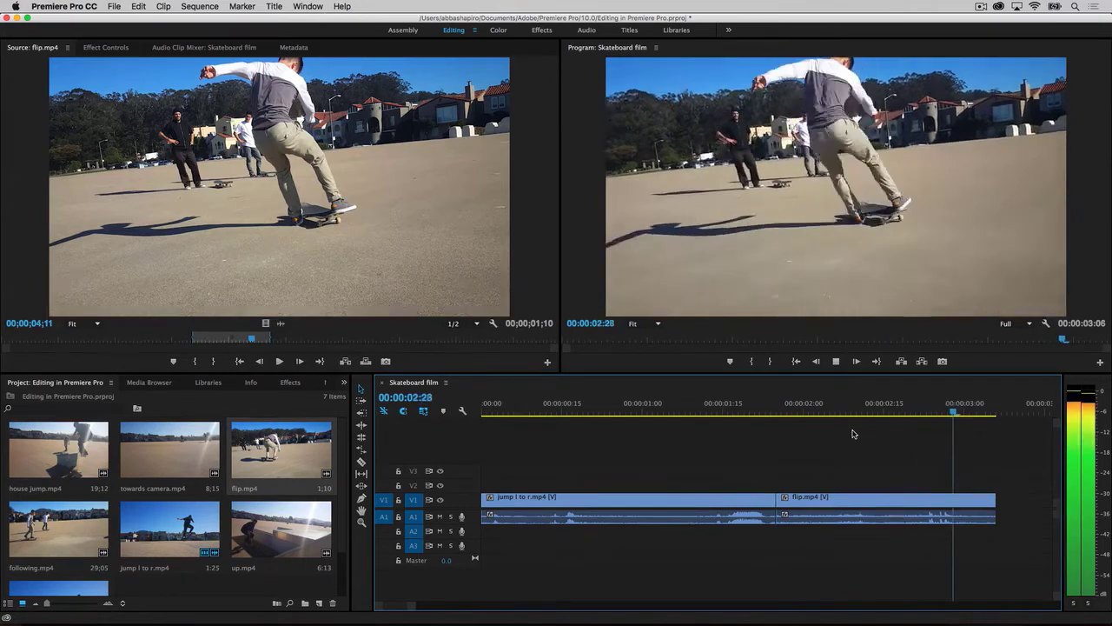
key(space)
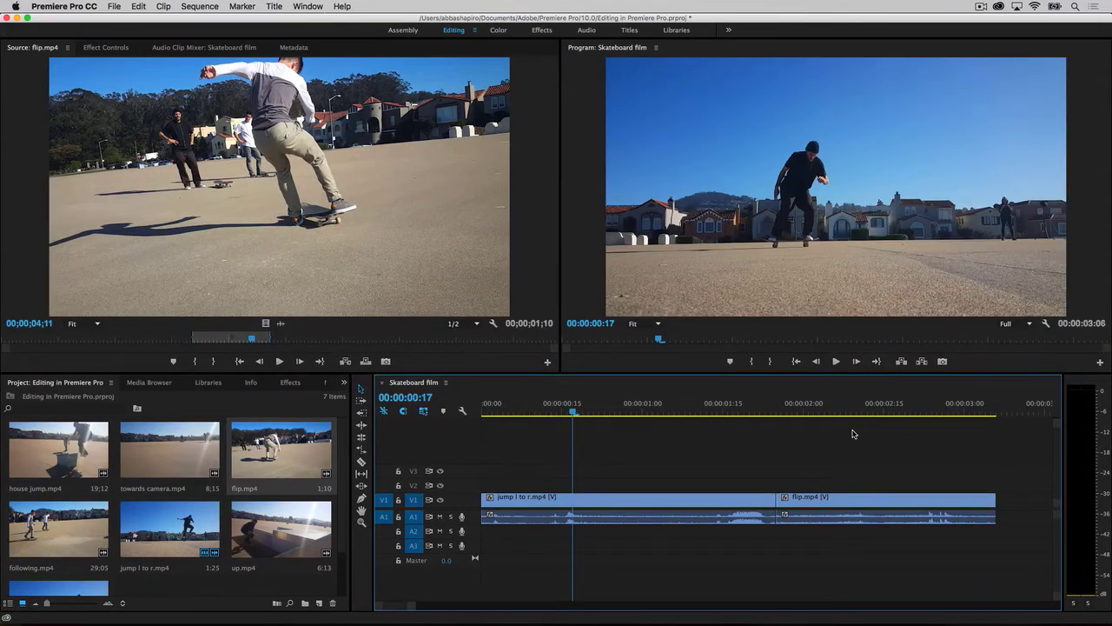
Step: Load towards camera.mp4 into the Source Monitor and mark In and Out points for a 00;00;01;18 range ending at 00;00;03;20
double_click(165, 454)
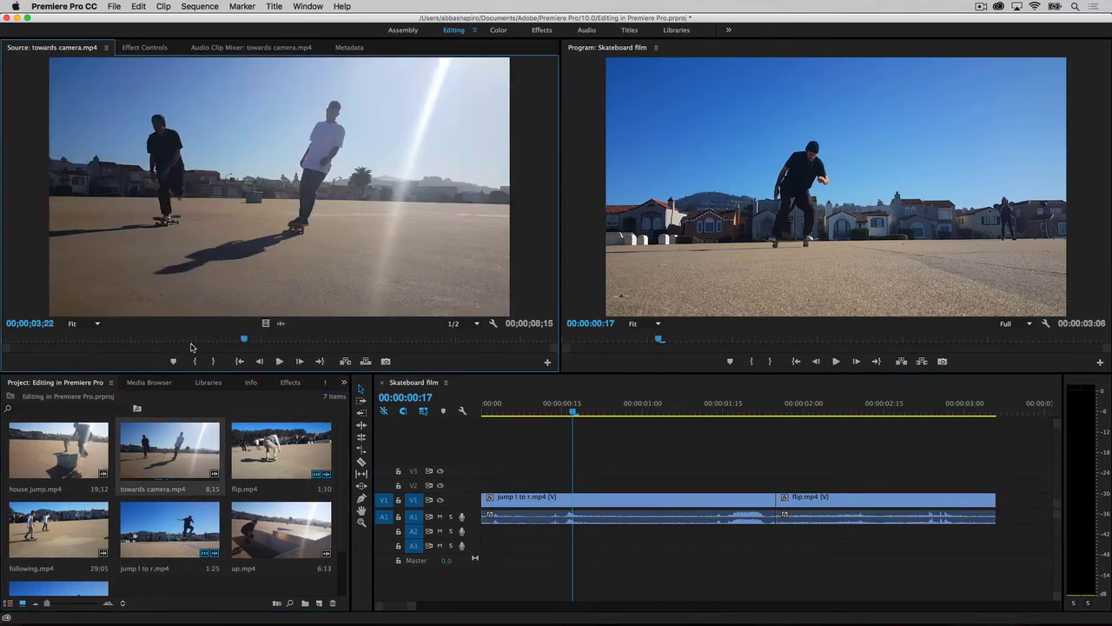
drag(193, 338, 243, 339)
key(i)
key(o)
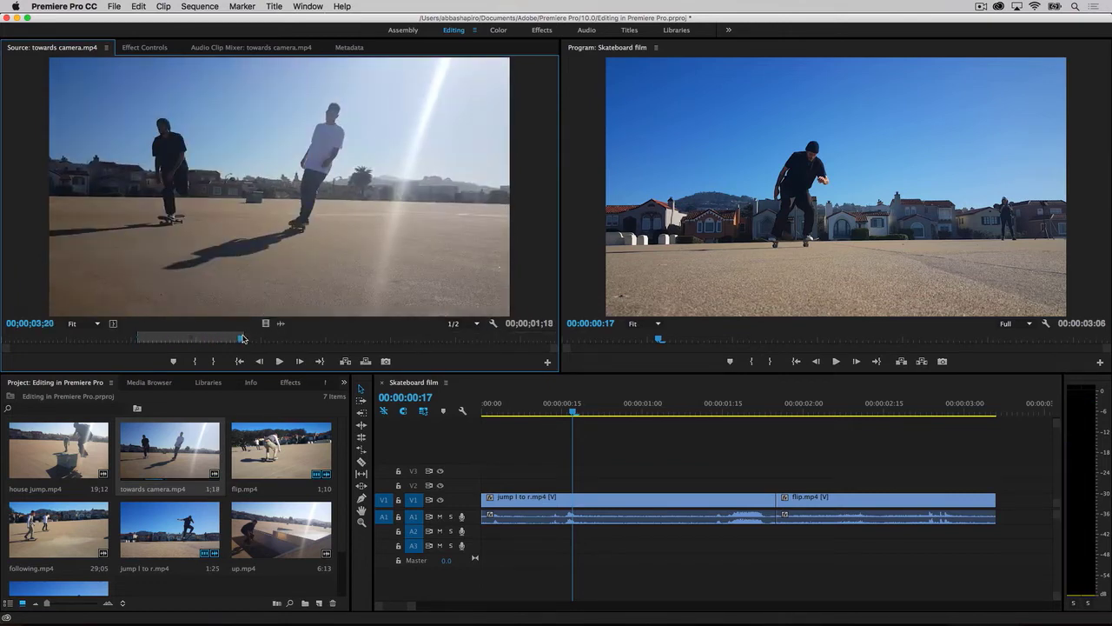
Step: Try to overwrite flip.mp4 in the sequence with the marked towards camera.mp4 range, and undo that edit
drag(223, 253, 784, 502)
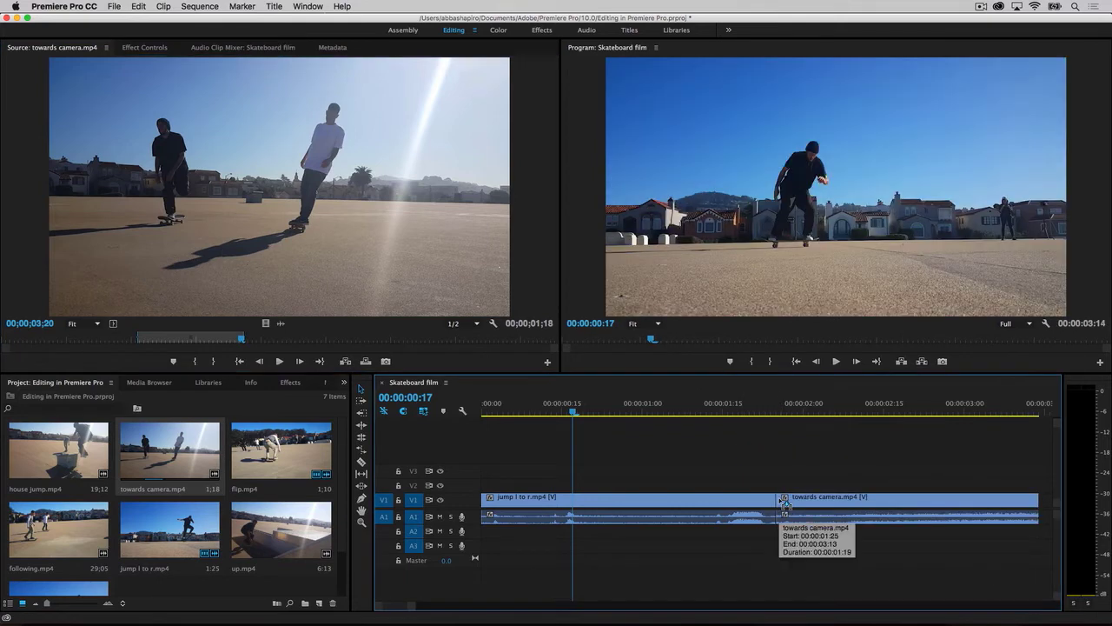
click(139, 7)
click(144, 19)
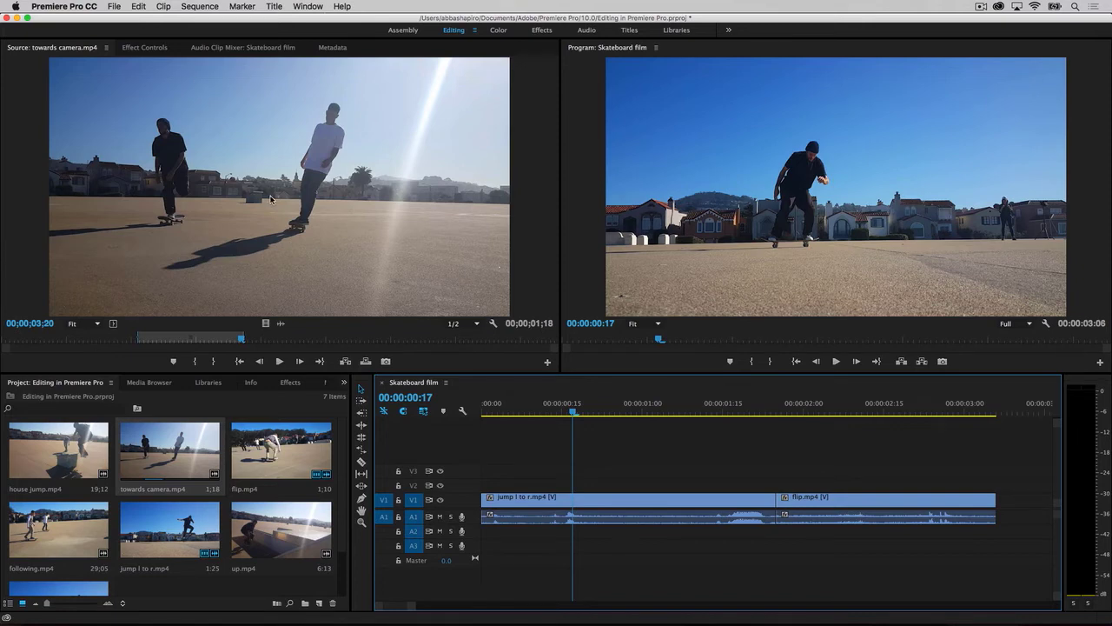
Step: Insert the marked towards camera.mp4 range between jump l to r.mp4 and flip.mp4, pushing flip.mp4 later without overwriting it
drag(271, 199, 782, 504)
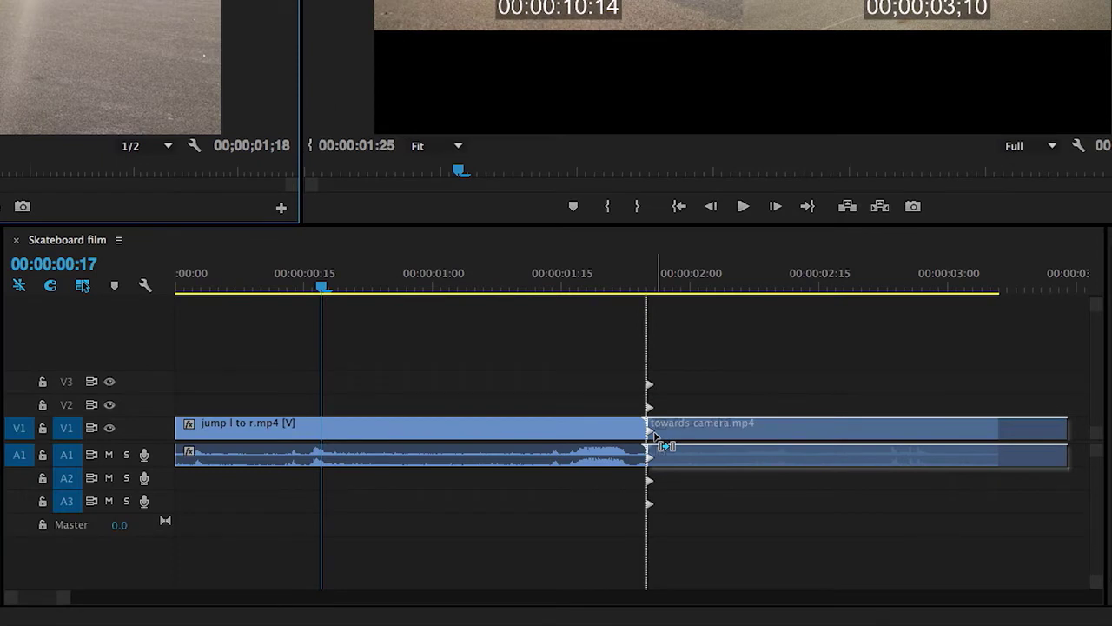
drag(653, 432, 658, 427)
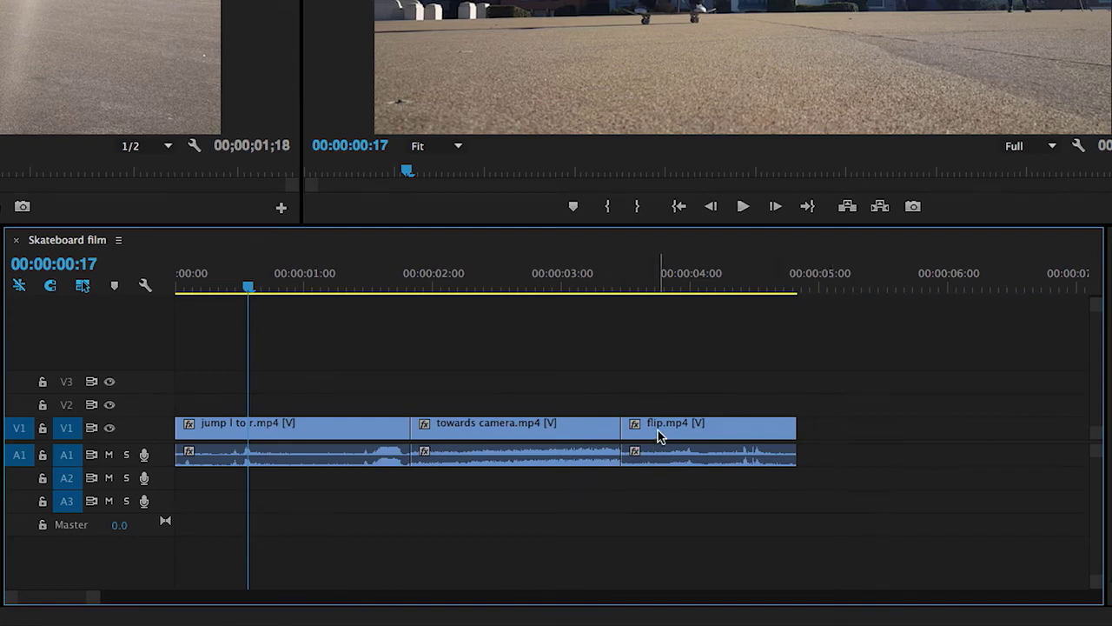
Step: Rearrange the sequence so flip.mp4 sits between jump l to r.mp4 and towards camera.mp4, without overwriting either clip
drag(658, 435, 744, 428)
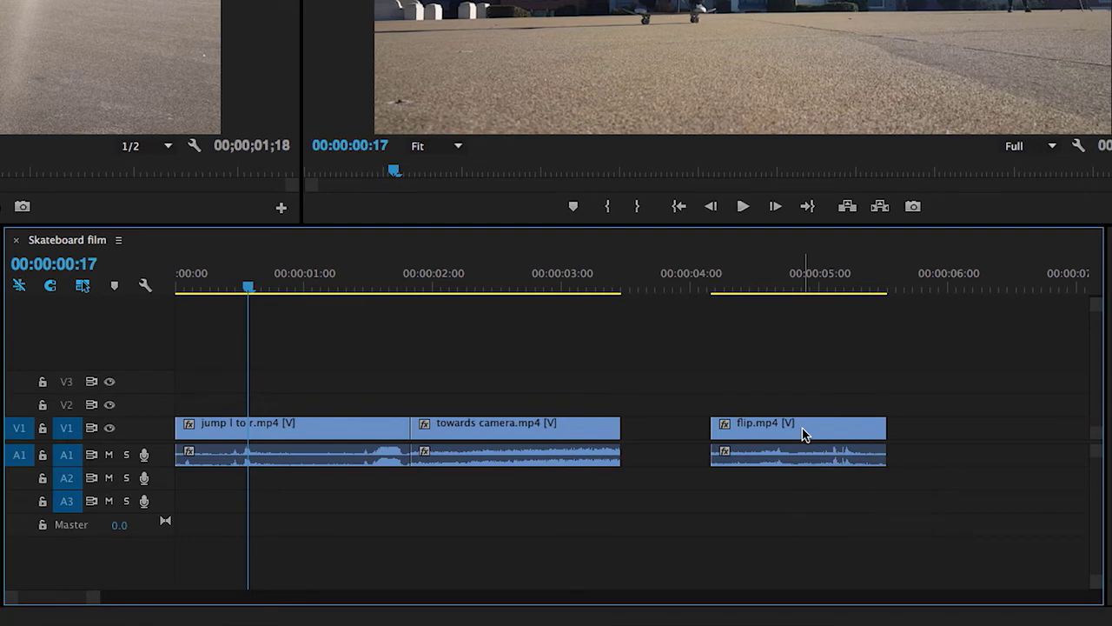
drag(803, 434, 803, 461)
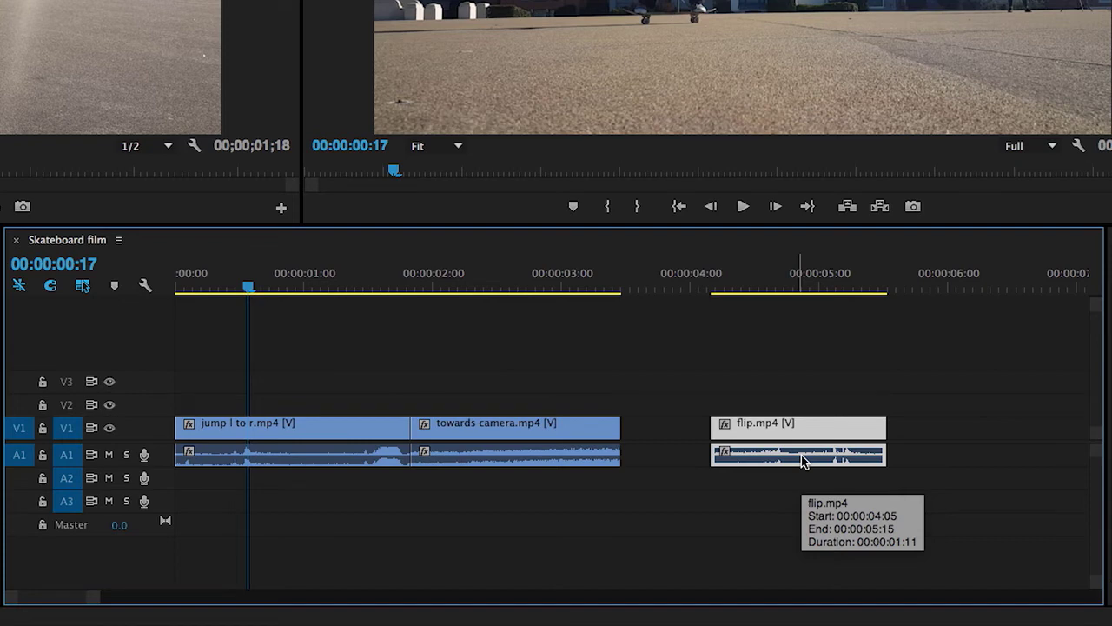
drag(806, 430, 509, 459)
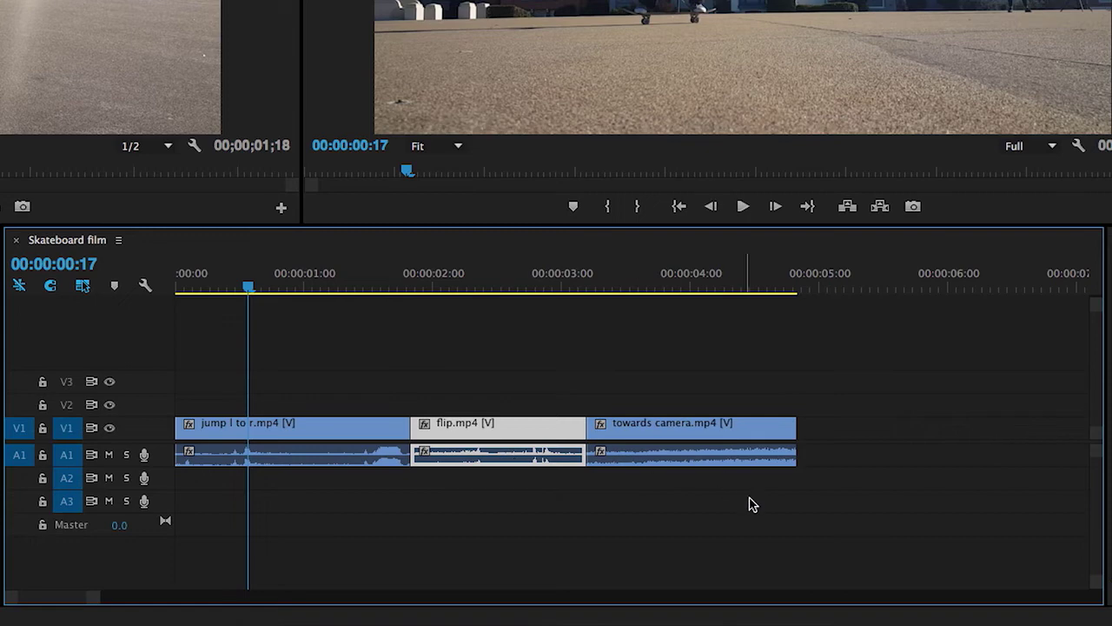
Step: Try deleting flip.mp4 from the sequence with its space left empty, and undo the deletion
click(726, 500)
click(547, 434)
key(Delete)
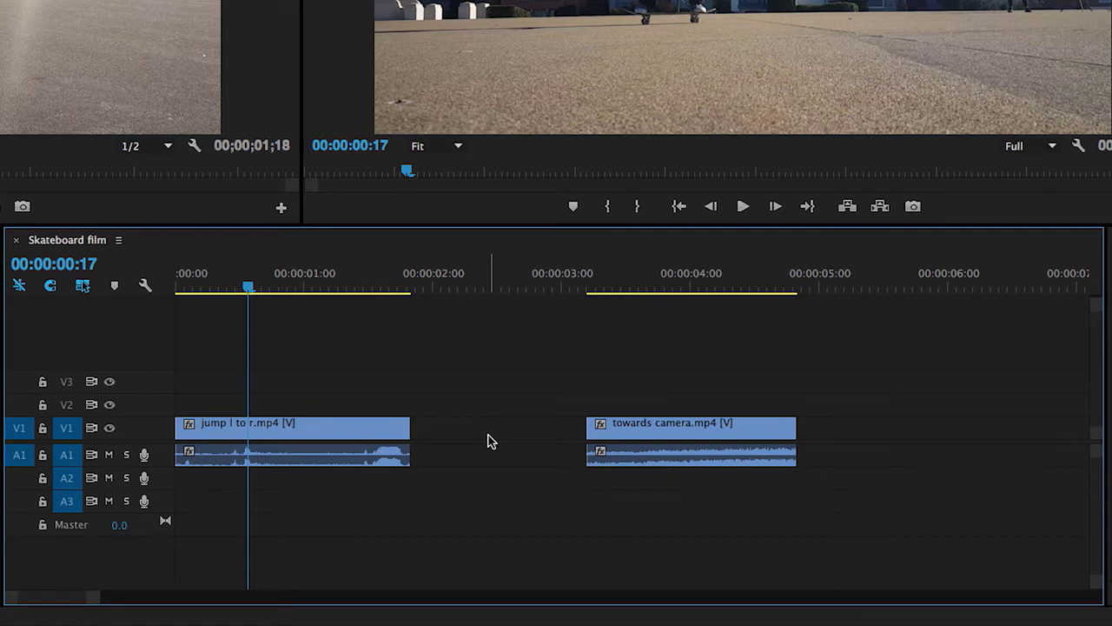
key(ctrl+z)
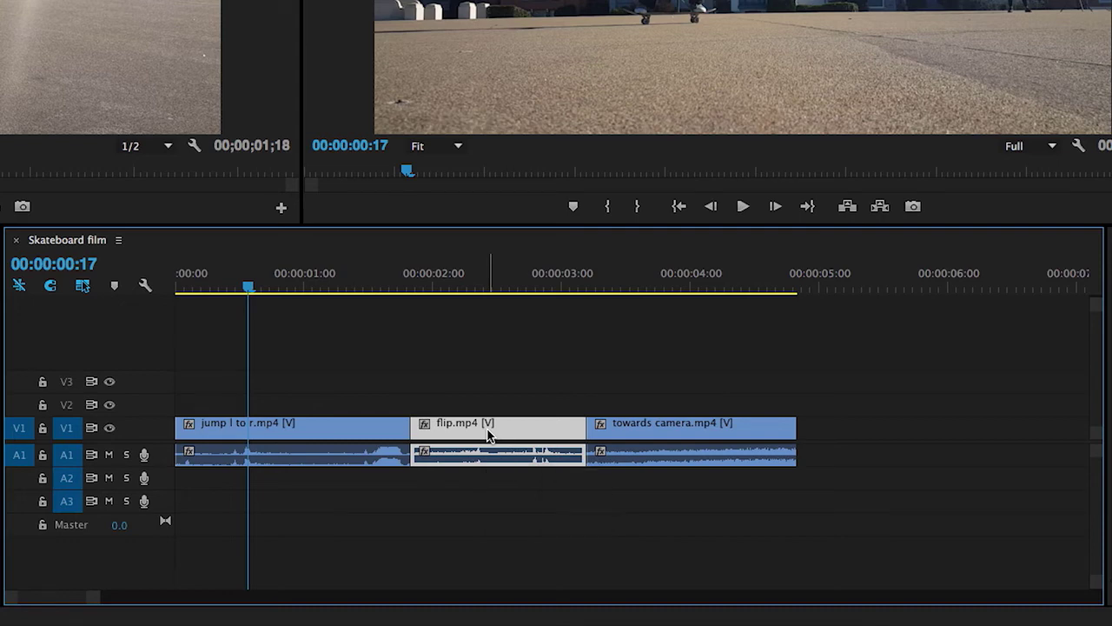
Step: Ripple delete flip.mp4 to close its space, and move the playhead to the edit point at 00:00:01:25
key(shift+Delete)
key(Down)
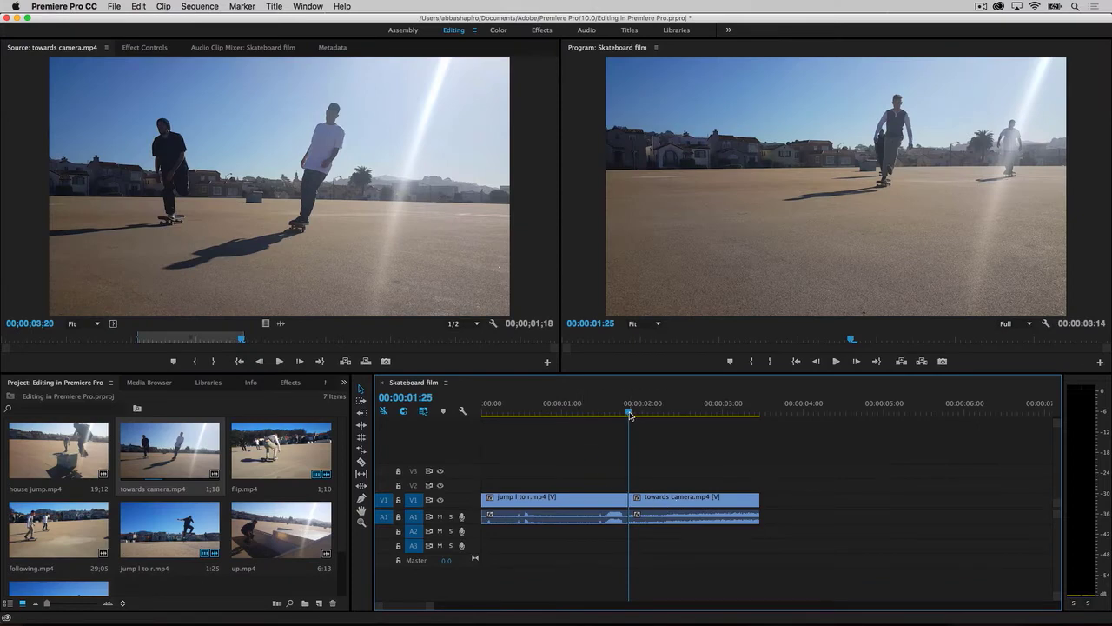
Step: Trim jump l to r.mp4's end by about 10 frames and towards camera.mp4's start by about 14 frames, and close the gap between them
drag(629, 415, 608, 419)
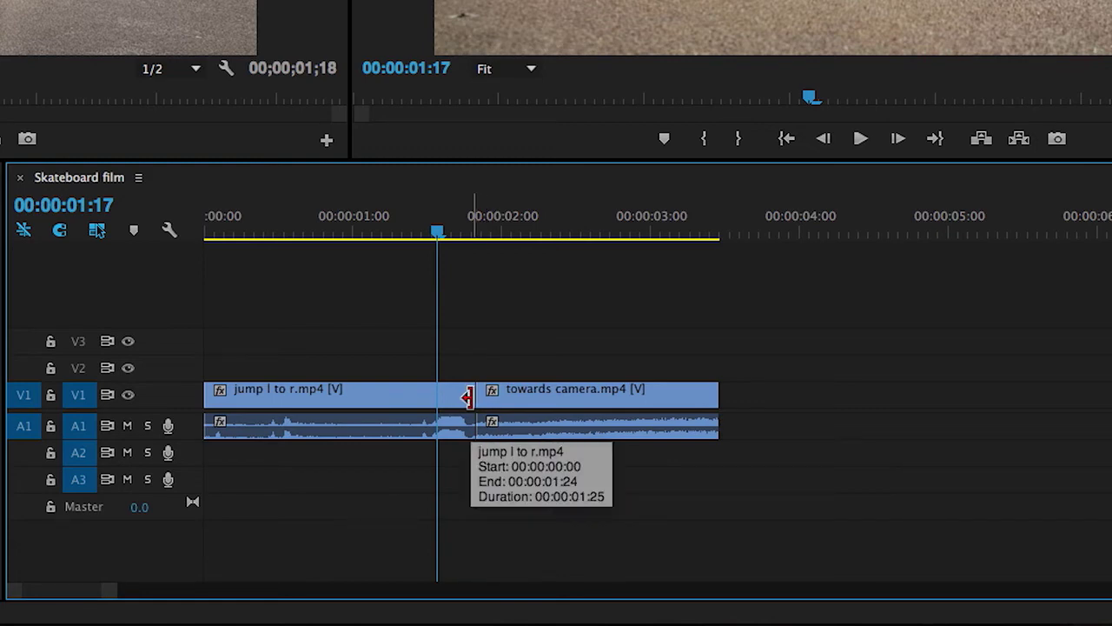
drag(467, 397, 547, 398)
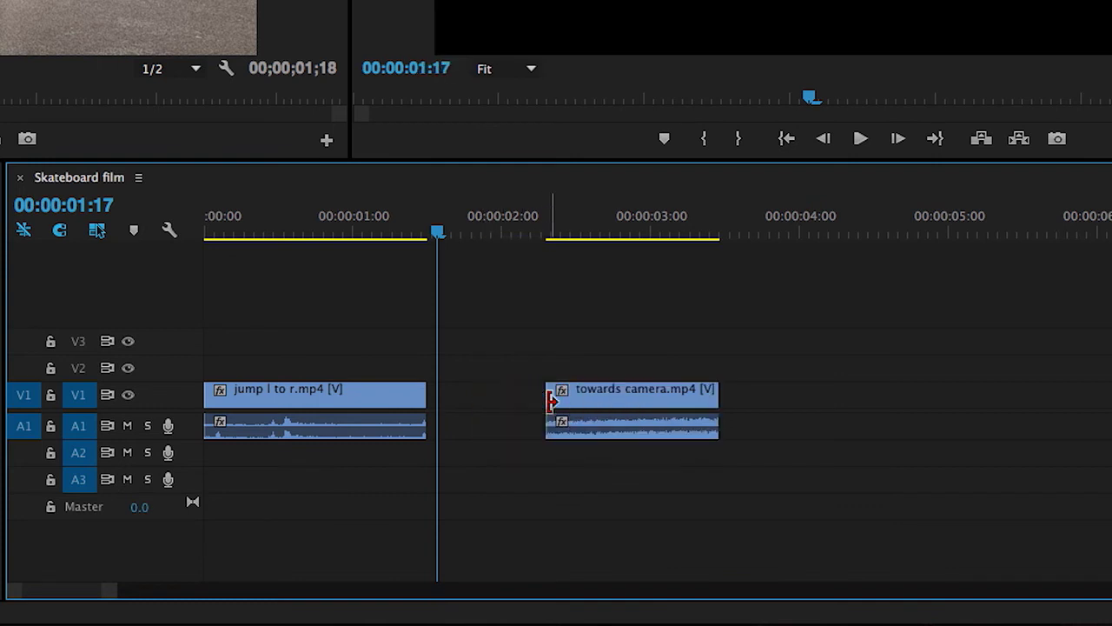
click(497, 408)
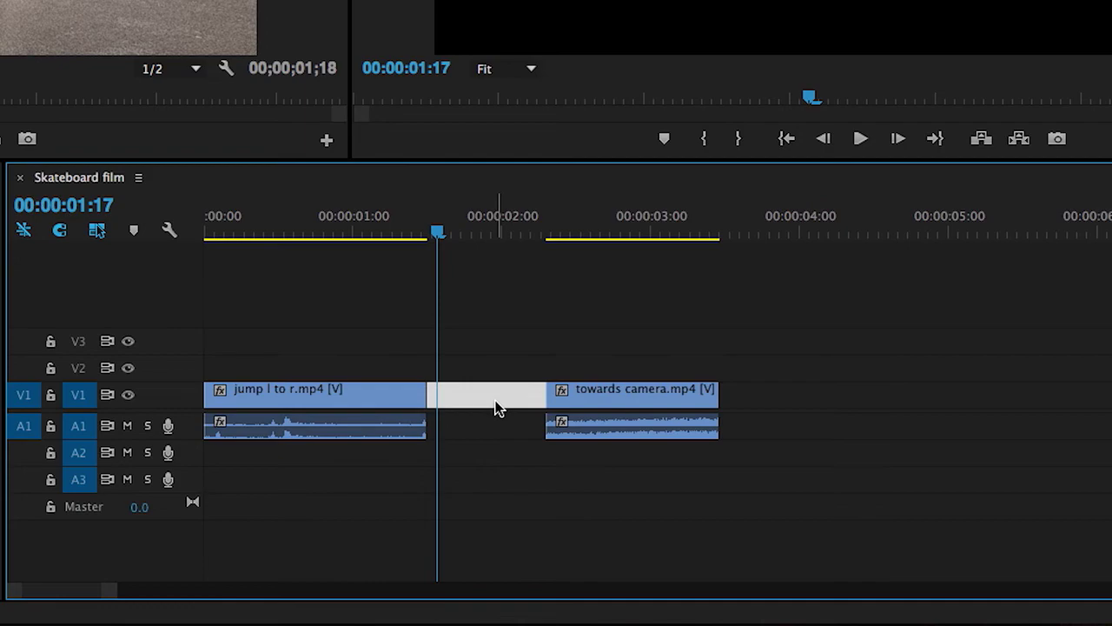
key(Delete)
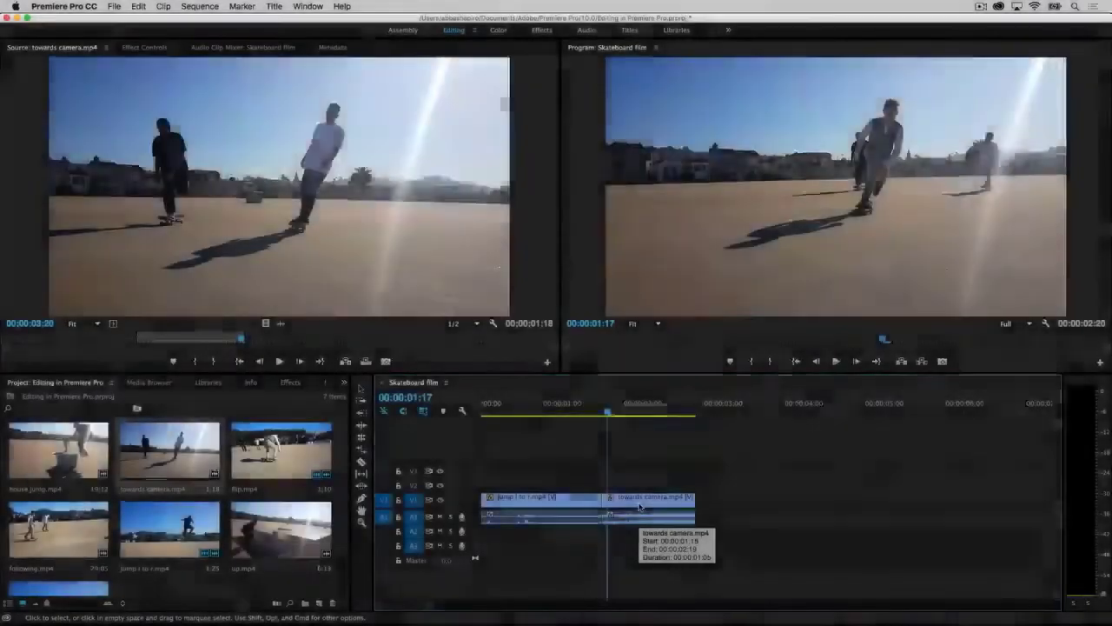
Step: Open the media export settings for the Skateboard film sequence and set the output format to H.264
click(114, 7)
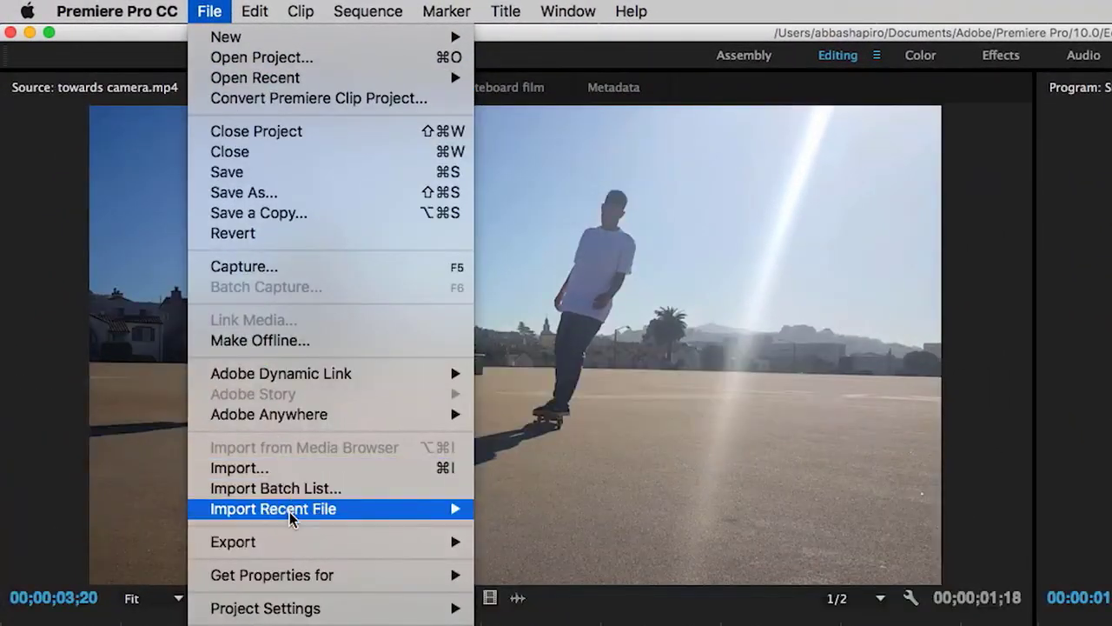
mouse_move(293, 543)
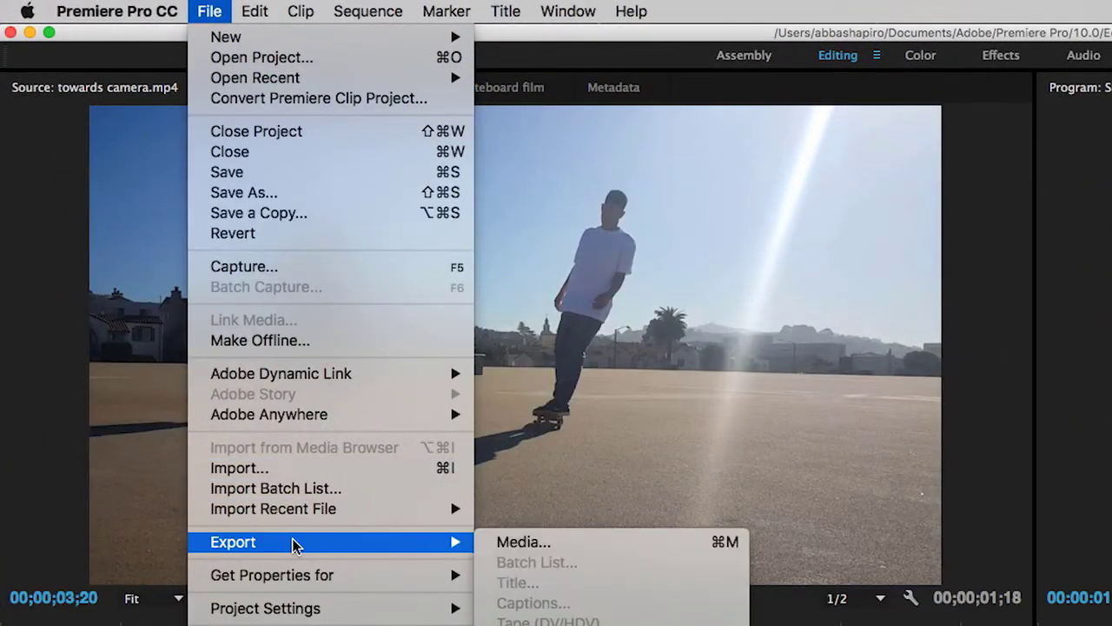
click(517, 542)
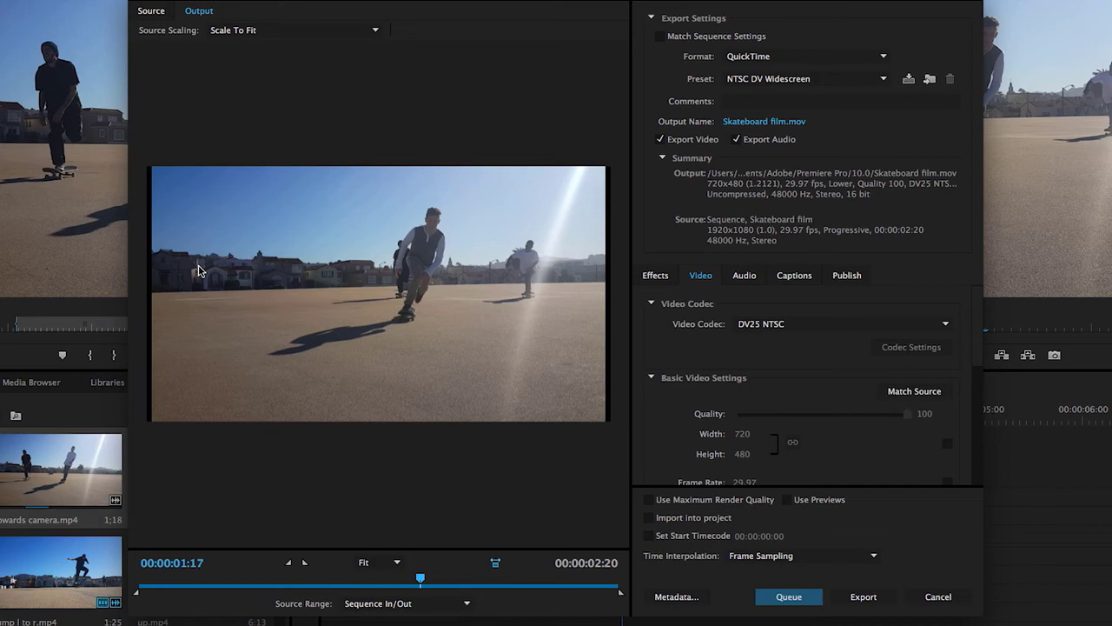
click(855, 59)
click(855, 59)
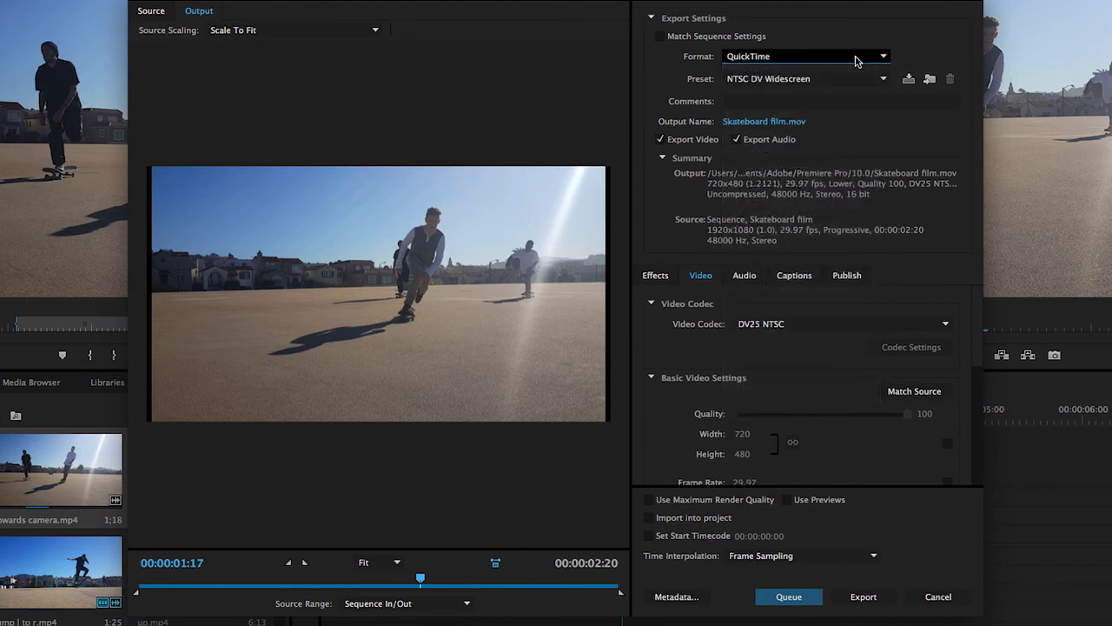
click(851, 80)
click(851, 79)
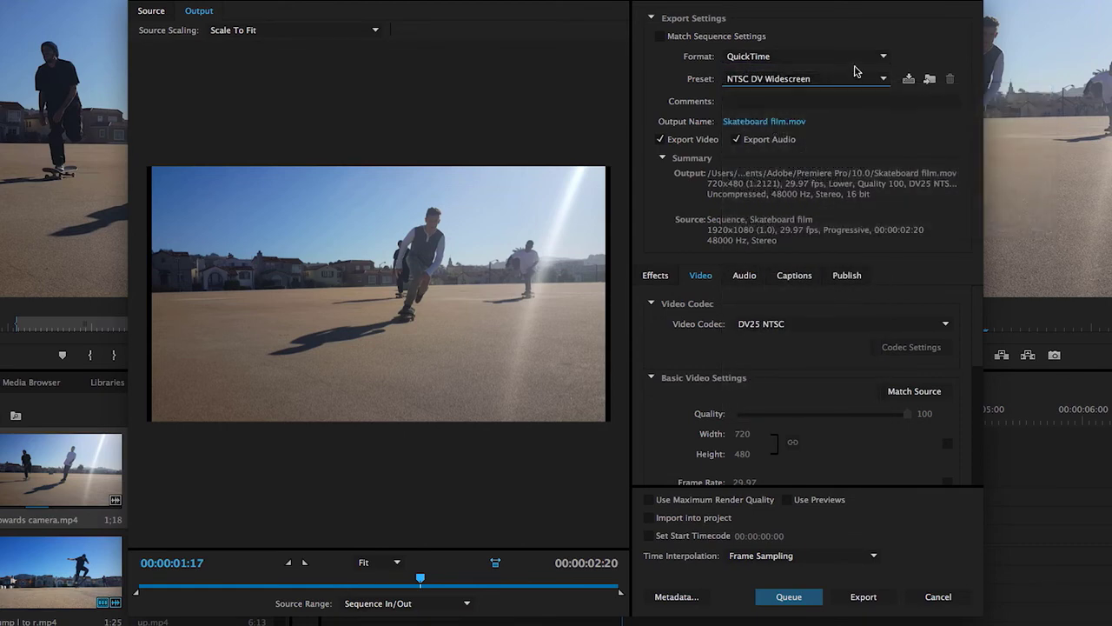
click(871, 56)
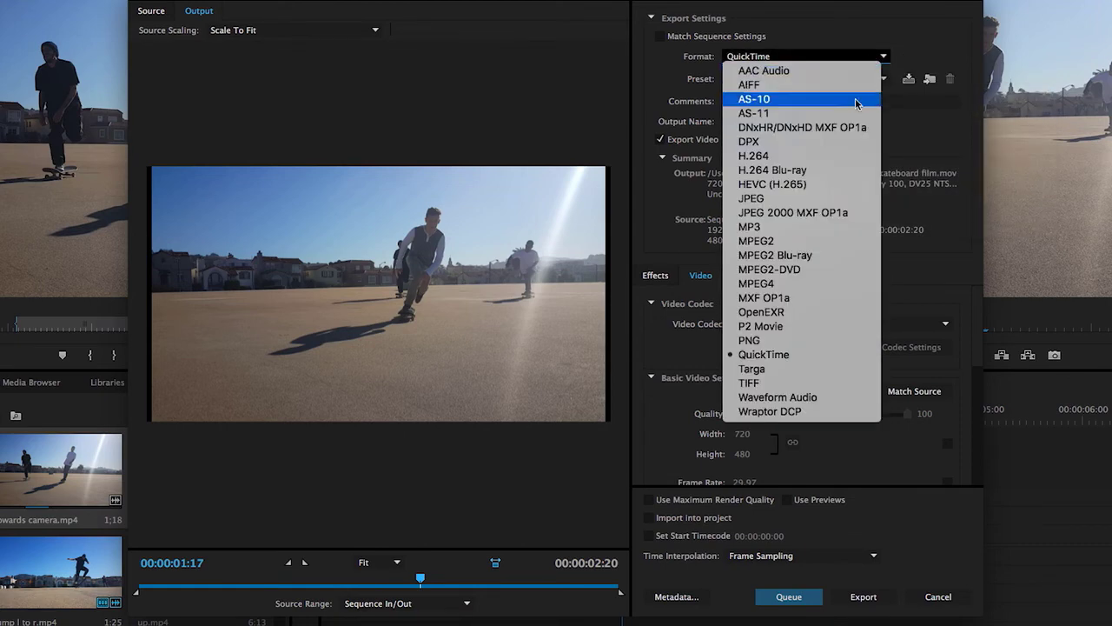
click(816, 159)
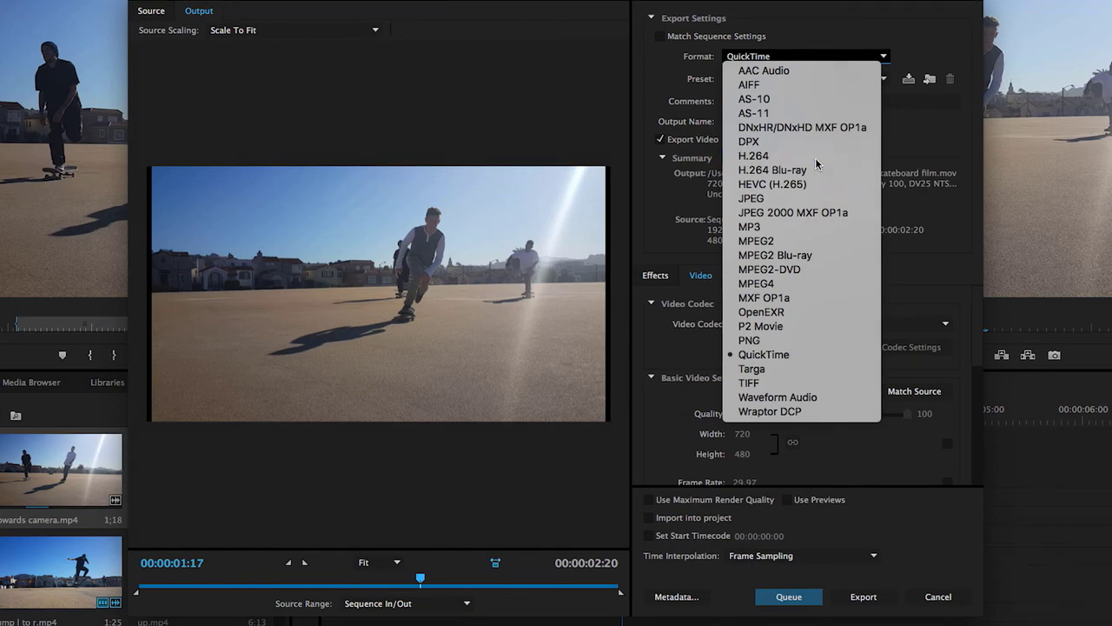
Step: Choose the YouTube 1080p HD preset for the H.264 export
click(871, 79)
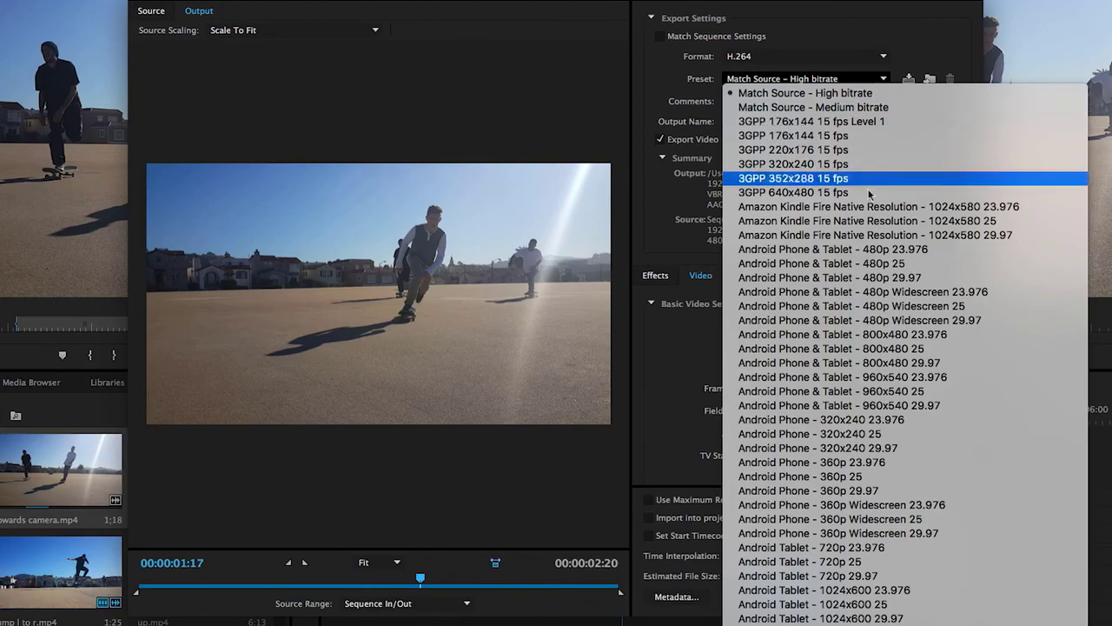
scroll(866, 417, down, 15)
scroll(867, 414, down, 5)
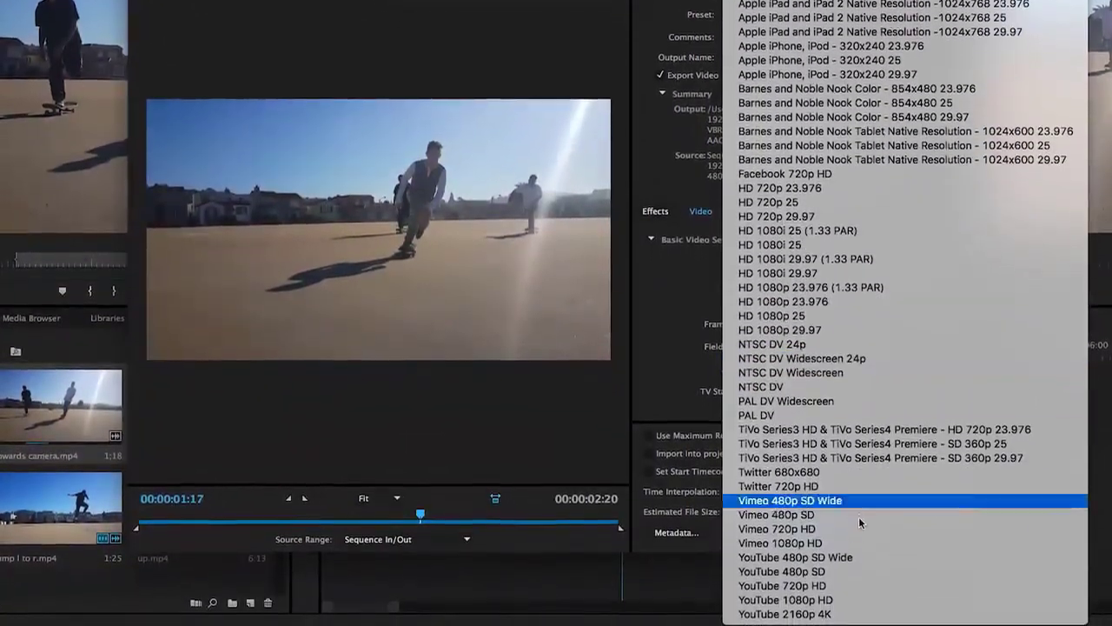
click(858, 599)
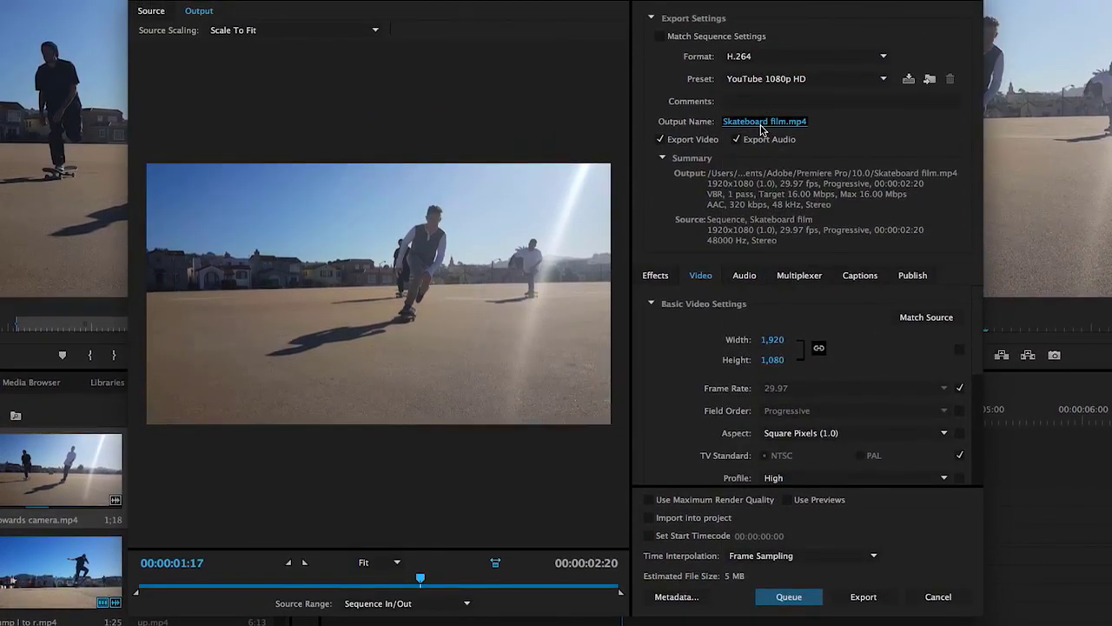
Step: Name the output file Skateboard film final with the Desktop as its location, and export the sequence
click(761, 122)
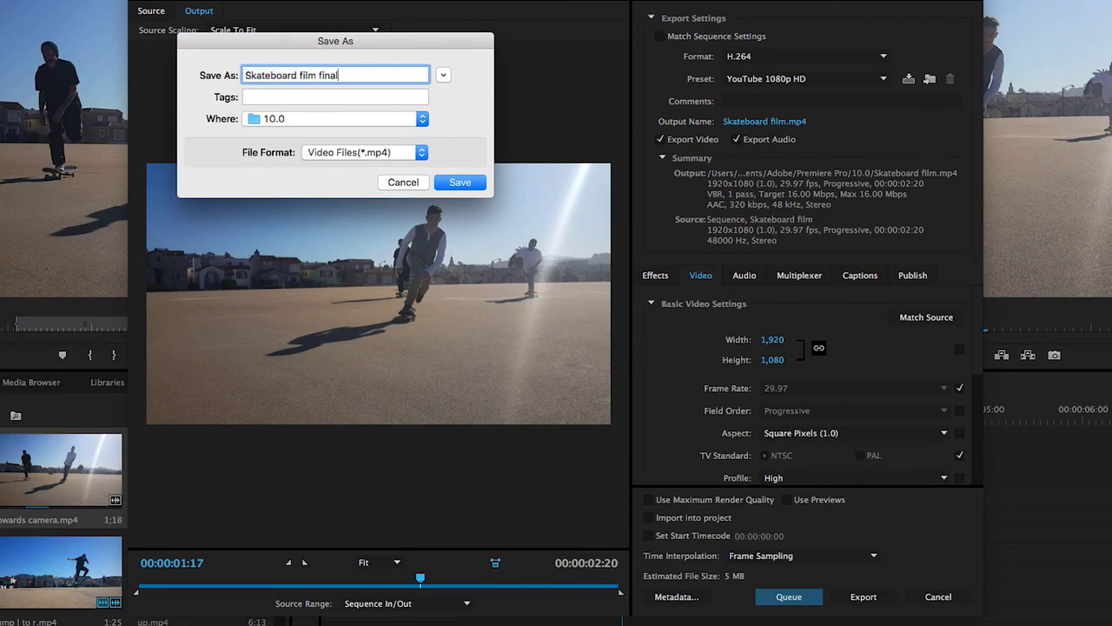
click(444, 77)
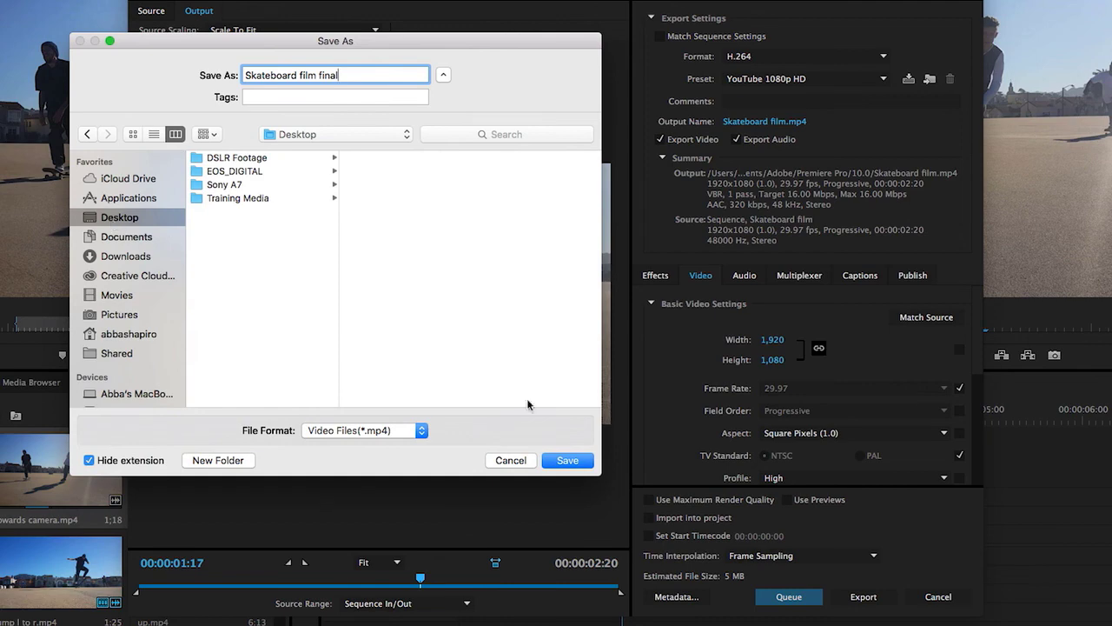
click(574, 465)
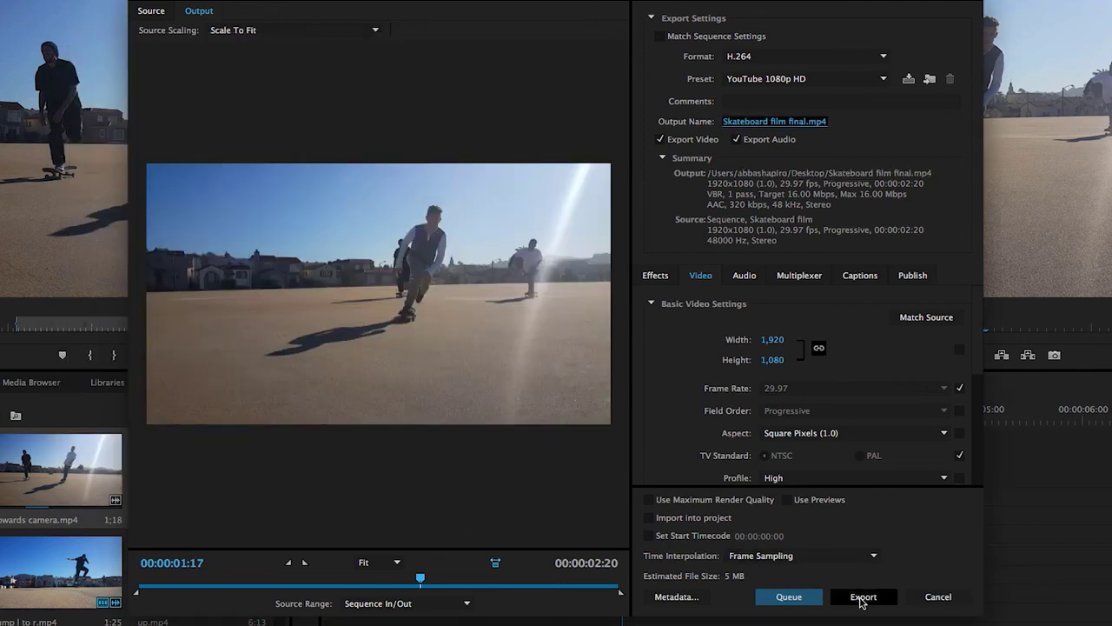
click(861, 598)
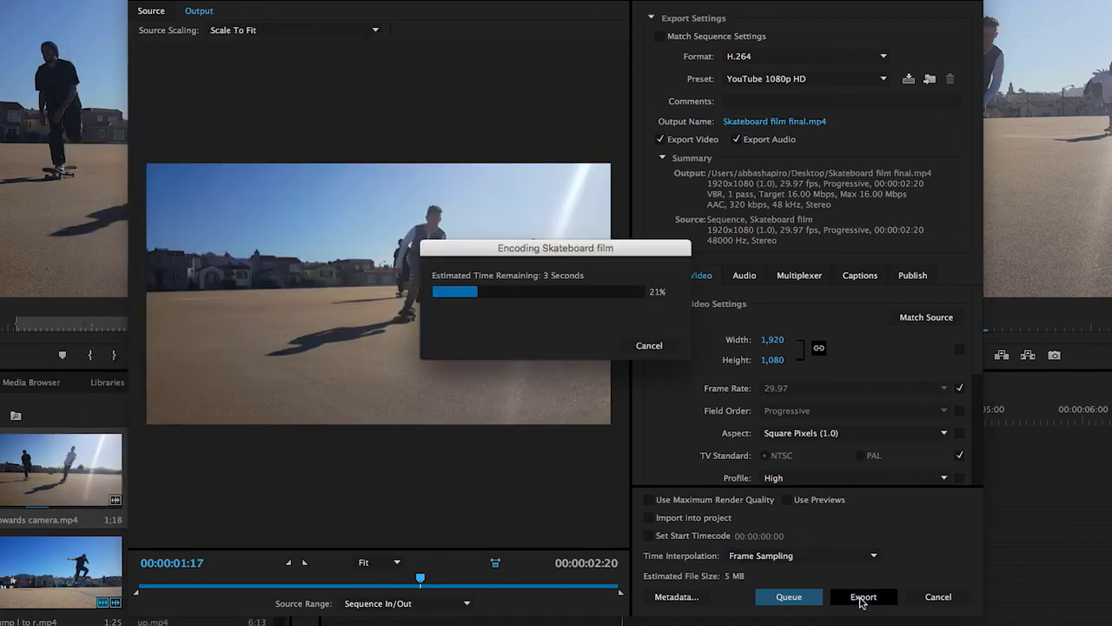